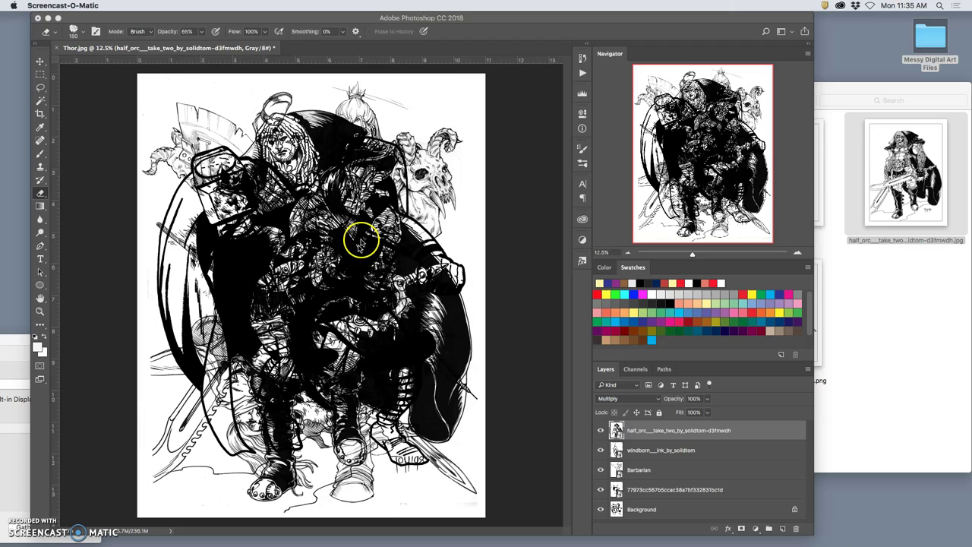
# Pick the Eraser, then cancel the prompt to rasterize the top smart-object layer.
pyautogui.click(43, 190)
pyautogui.click(42, 195)
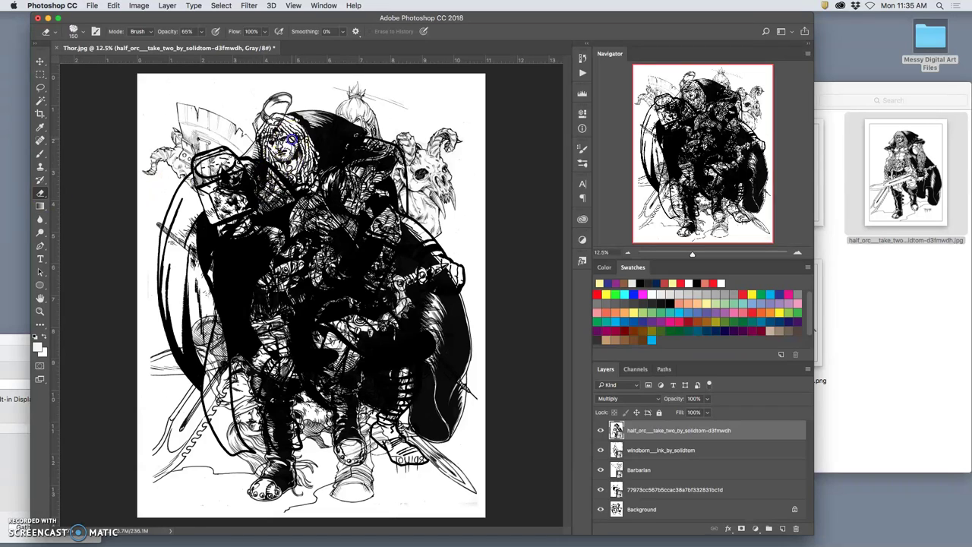
pyautogui.click(268, 185)
pyautogui.click(416, 181)
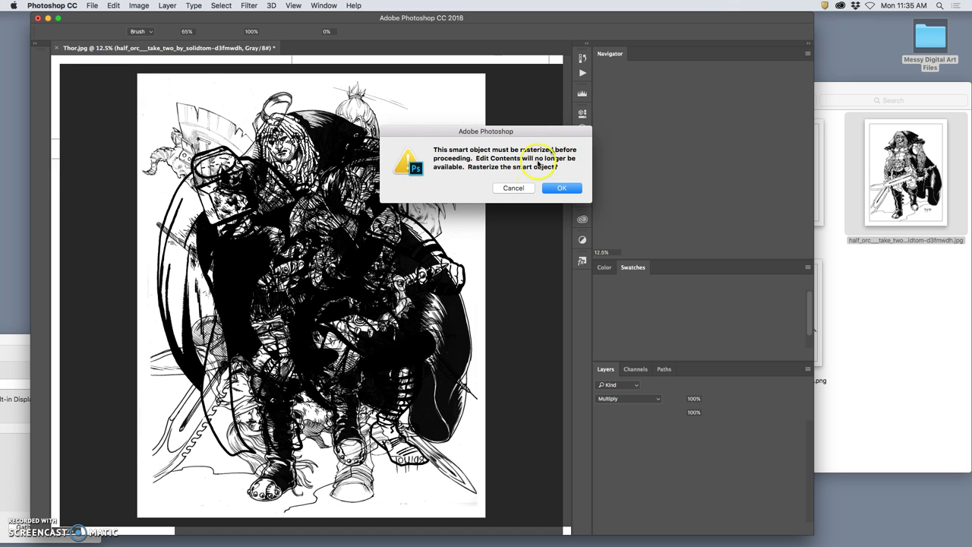
pyautogui.click(514, 188)
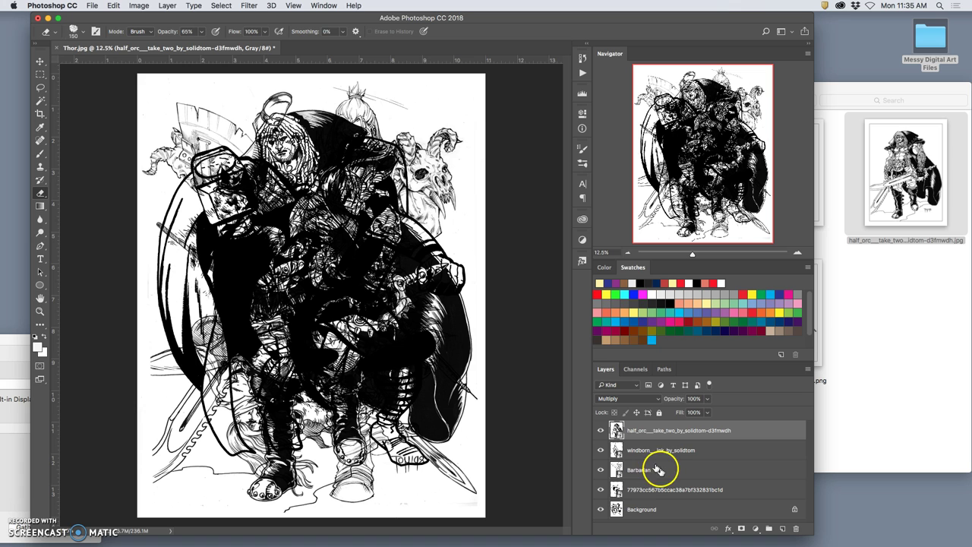
pyautogui.click(843, 96)
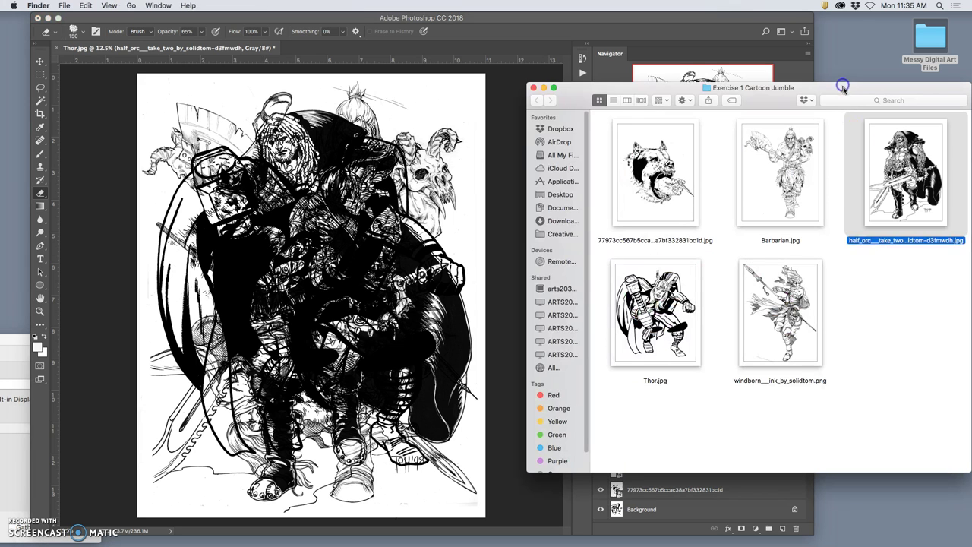
pyautogui.click(877, 322)
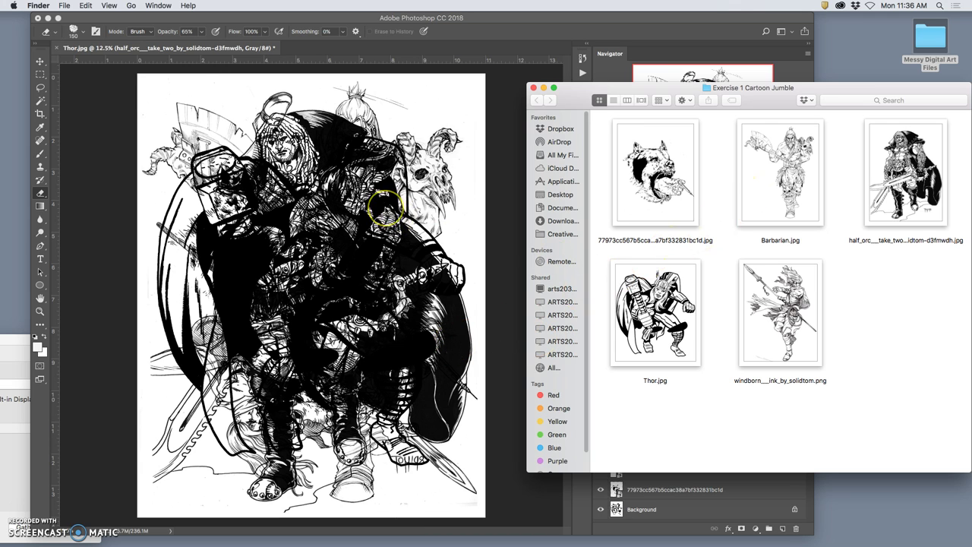
pyautogui.click(512, 317)
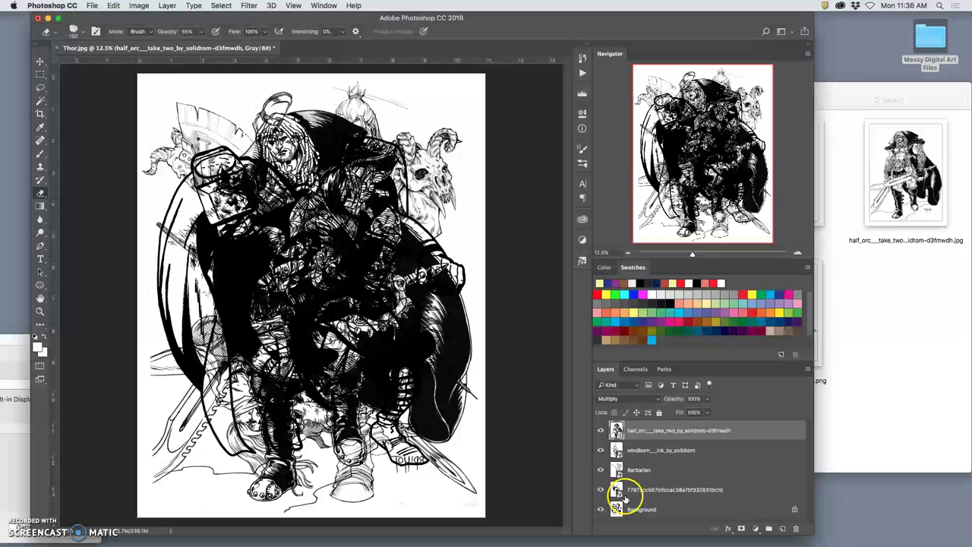
# Rasterize the half_orc, windborn, Barbarian and 77973 layers into ordinary pixel layers.
pyautogui.moveTo(618, 493); pyautogui.dragTo(630, 427)
pyautogui.rightClick(630, 428)
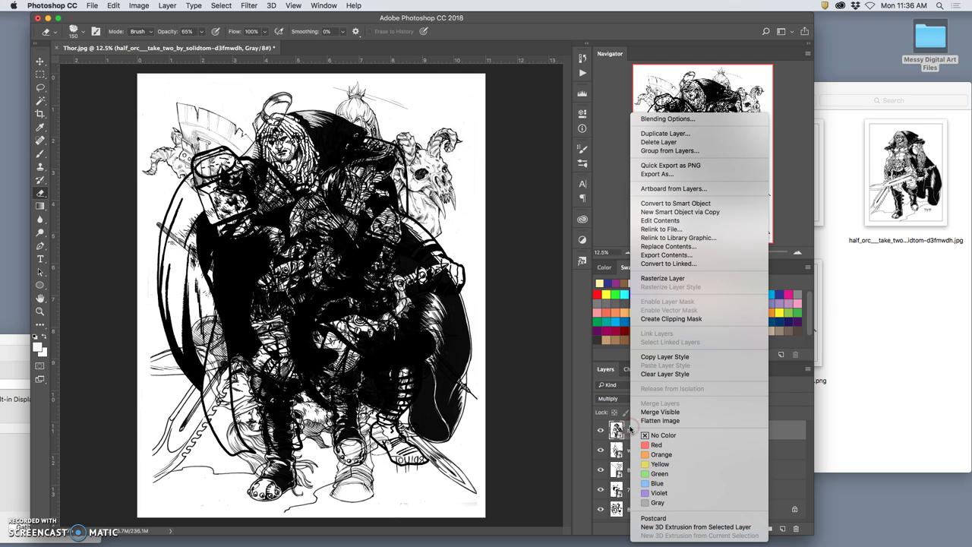
pyautogui.click(661, 279)
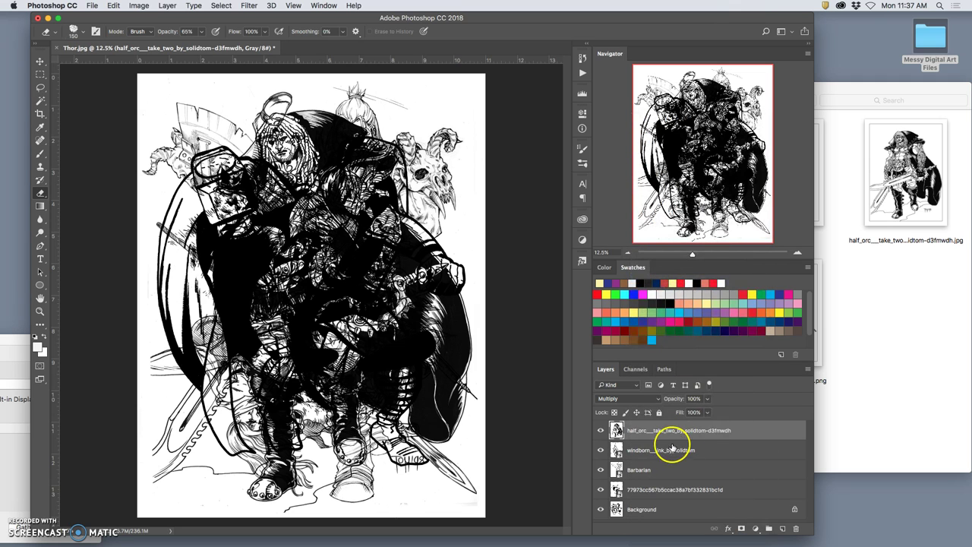
pyautogui.rightClick(661, 454)
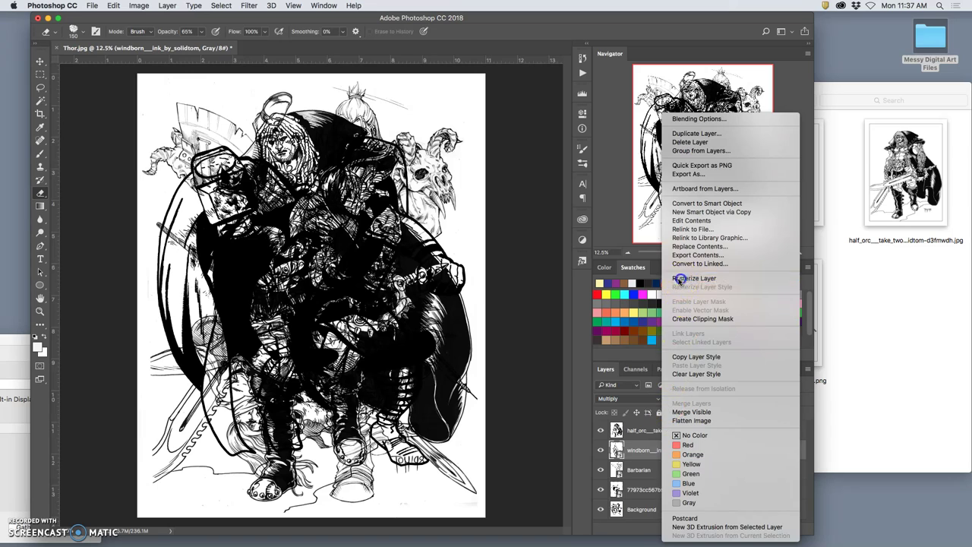
pyautogui.click(666, 278)
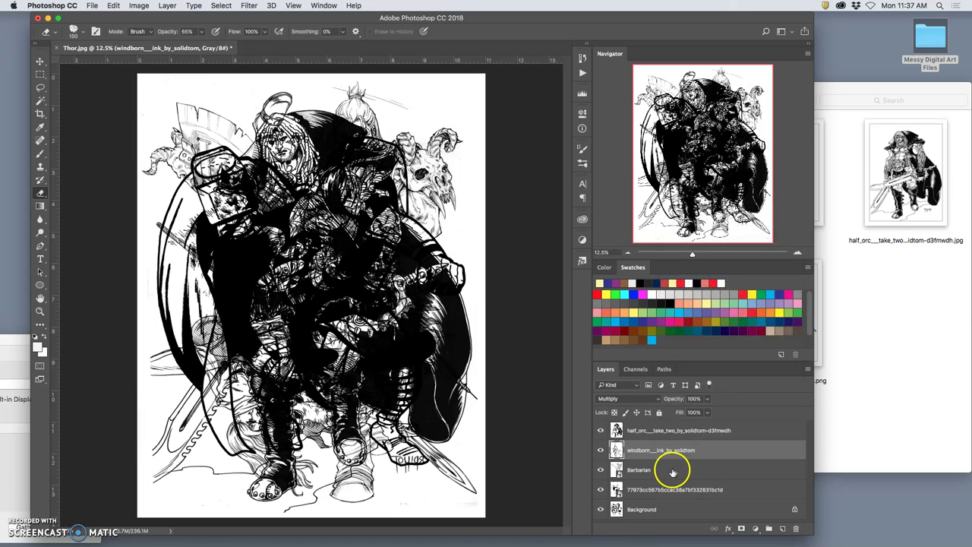
pyautogui.rightClick(651, 430)
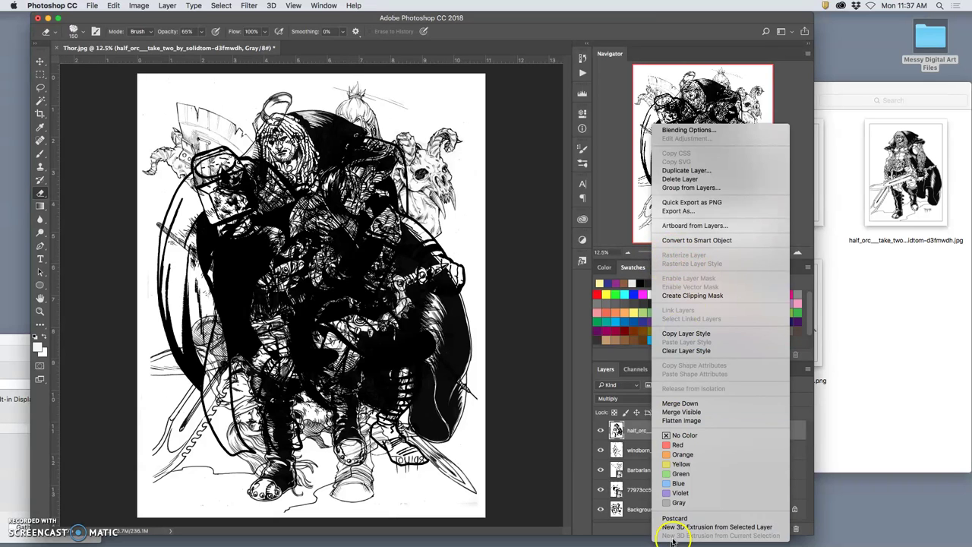
pyautogui.click(630, 476)
pyautogui.rightClick(642, 477)
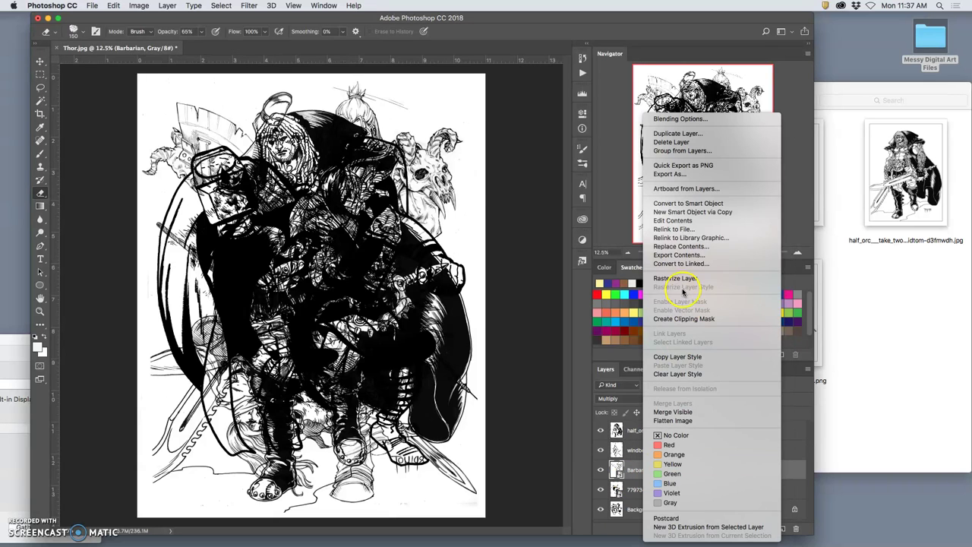
pyautogui.click(678, 278)
pyautogui.rightClick(665, 493)
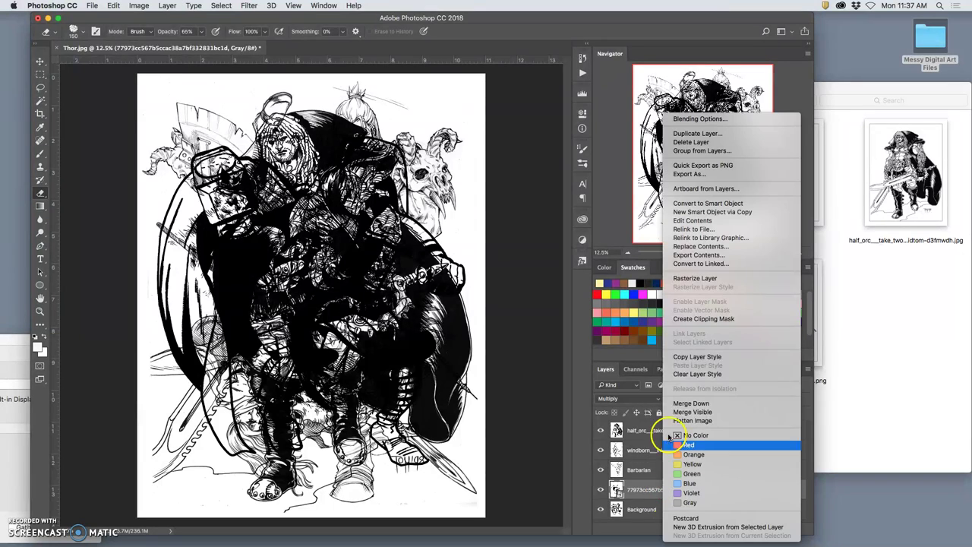
pyautogui.click(687, 278)
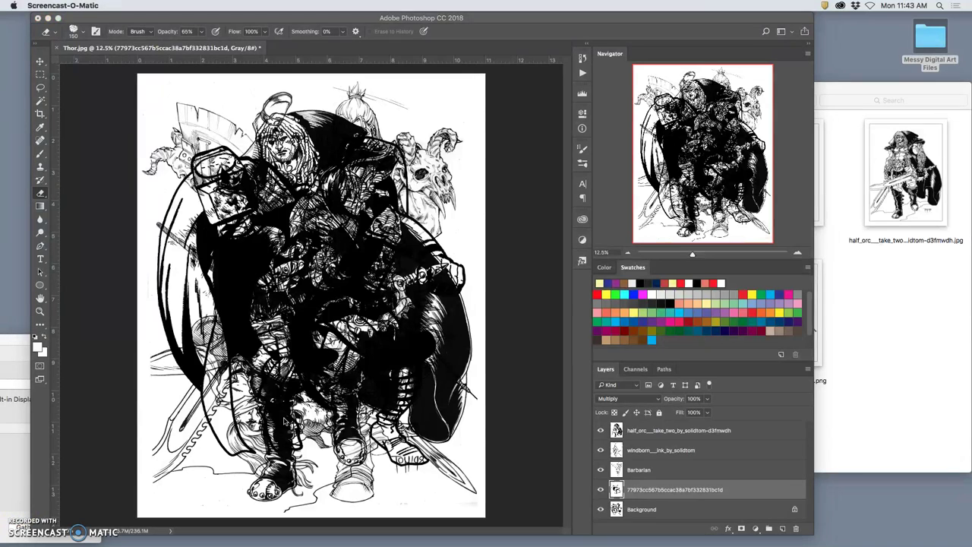
# Erase dark patches across the lower centre and chest of the 77973 layer's art.
pyautogui.moveTo(287, 420)
pyautogui.mouseDown()
pyautogui.moveTo(299, 365)
pyautogui.moveTo(300, 446)
pyautogui.moveTo(373, 354)
pyautogui.moveTo(387, 356)
pyautogui.mouseUp()
pyautogui.click(366, 256)
pyautogui.moveTo(365, 255)
pyautogui.mouseDown()
pyautogui.moveTo(437, 237)
pyautogui.moveTo(420, 226)
pyautogui.moveTo(427, 277)
pyautogui.moveTo(415, 274)
pyautogui.moveTo(402, 228)
pyautogui.mouseUp()
# Hide the half_orc, windborn, Barbarian and 77973 layers and select the Background layer.
pyautogui.click(489, 20)
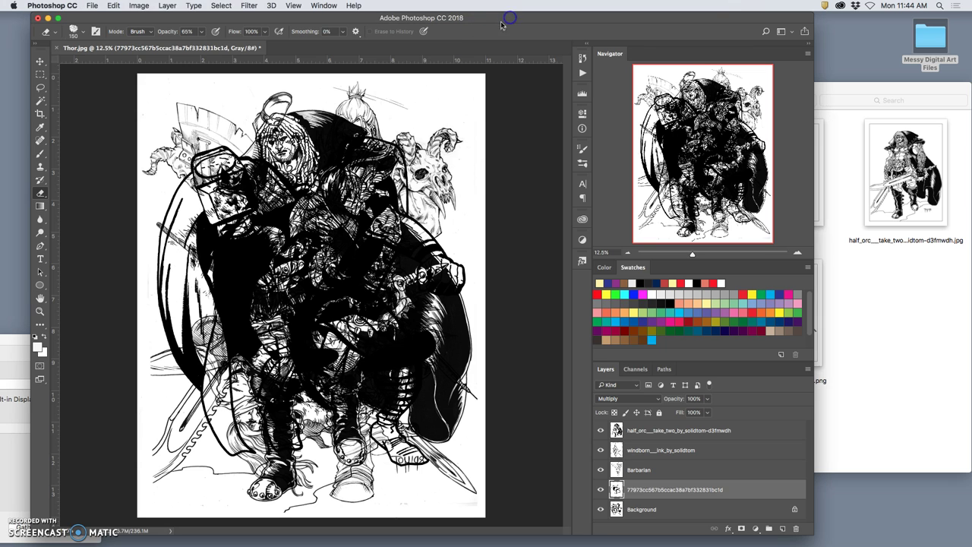
pyautogui.click(600, 431)
pyautogui.click(600, 451)
pyautogui.click(600, 470)
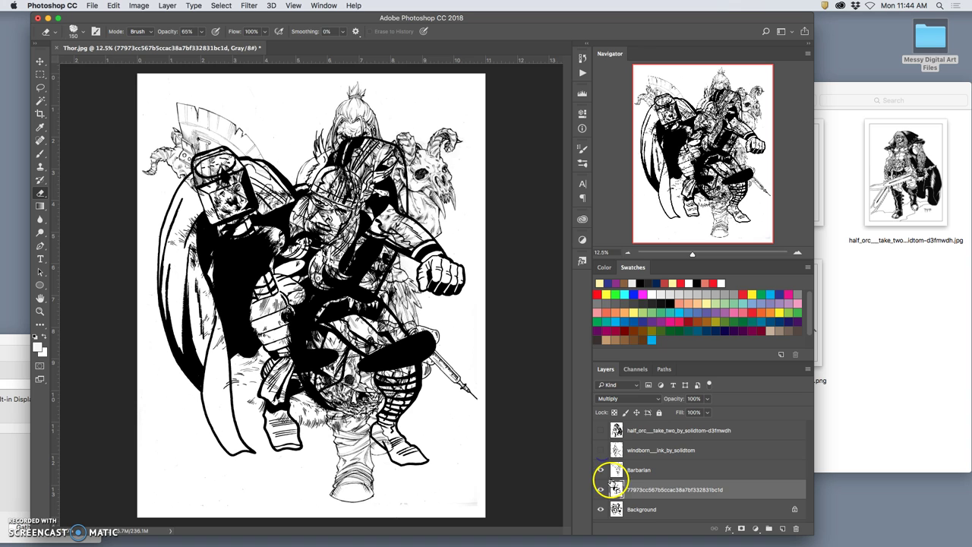
pyautogui.click(601, 490)
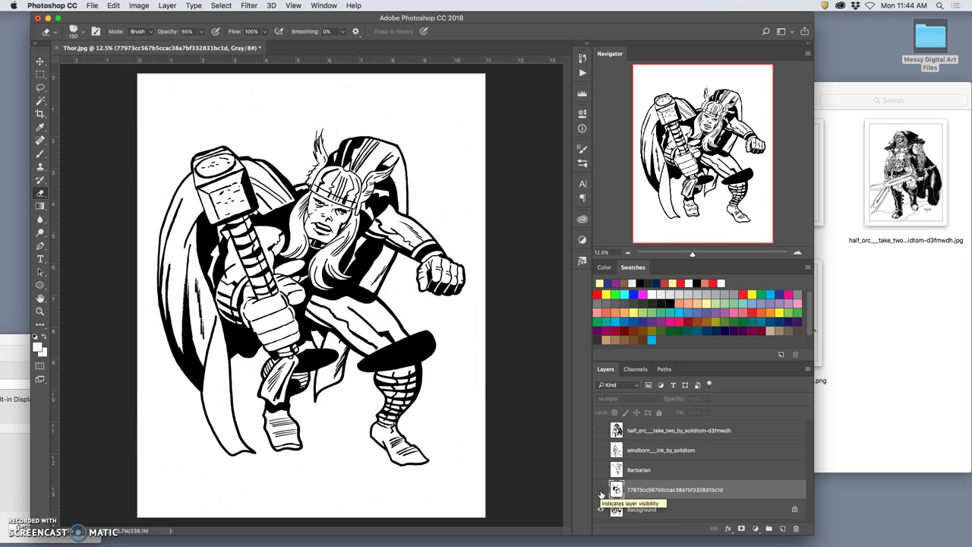
pyautogui.click(601, 492)
pyautogui.click(601, 492)
pyautogui.click(601, 491)
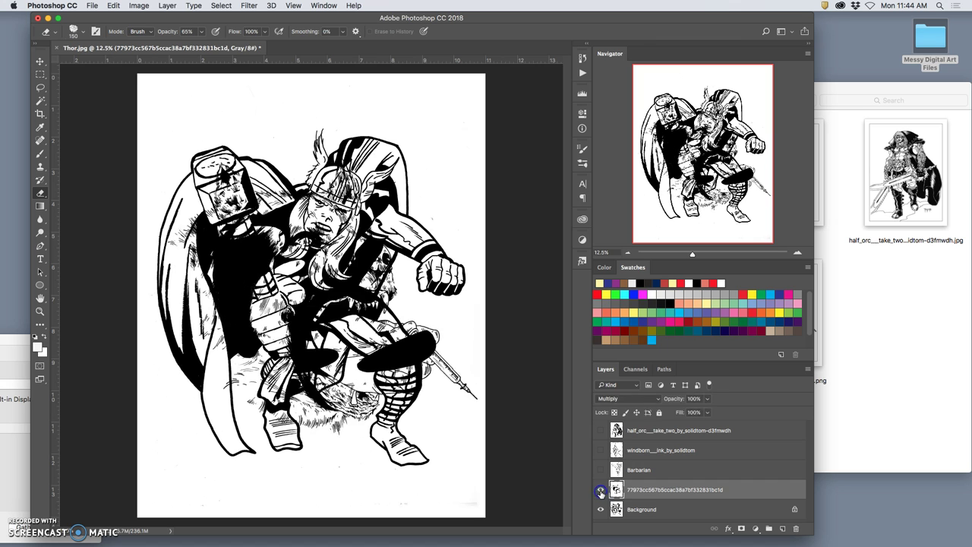
pyautogui.click(601, 492)
pyautogui.click(601, 491)
pyautogui.click(601, 492)
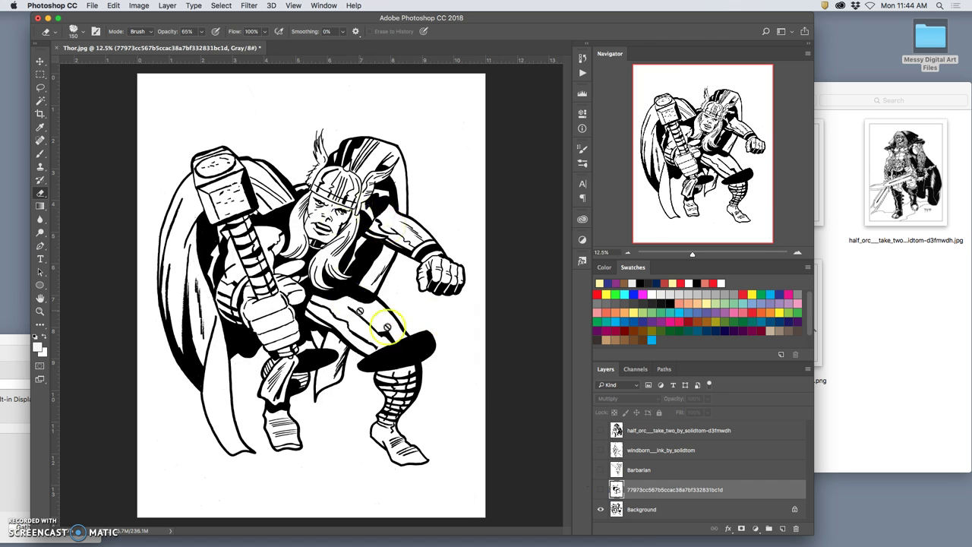
pyautogui.click(668, 508)
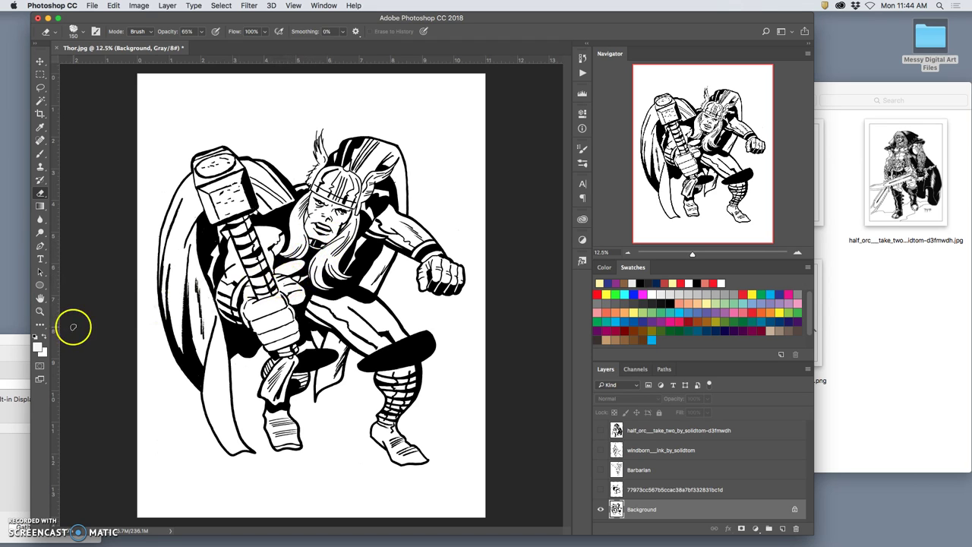
# Restore default black and white colours and give the eraser a Hard Round 185 px brush.
pyautogui.click(35, 339)
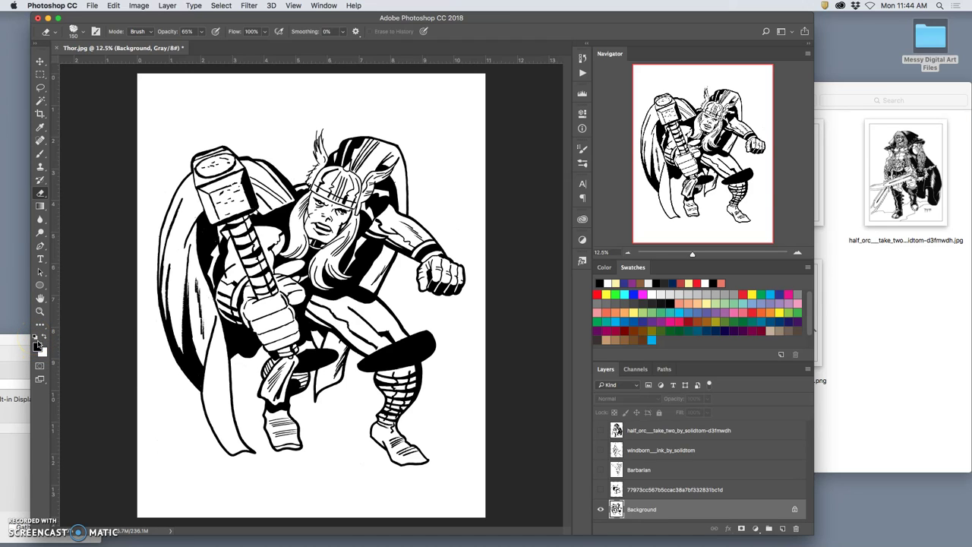
pyautogui.click(38, 341)
pyautogui.click(77, 31)
pyautogui.scroll(10, 127, 122)
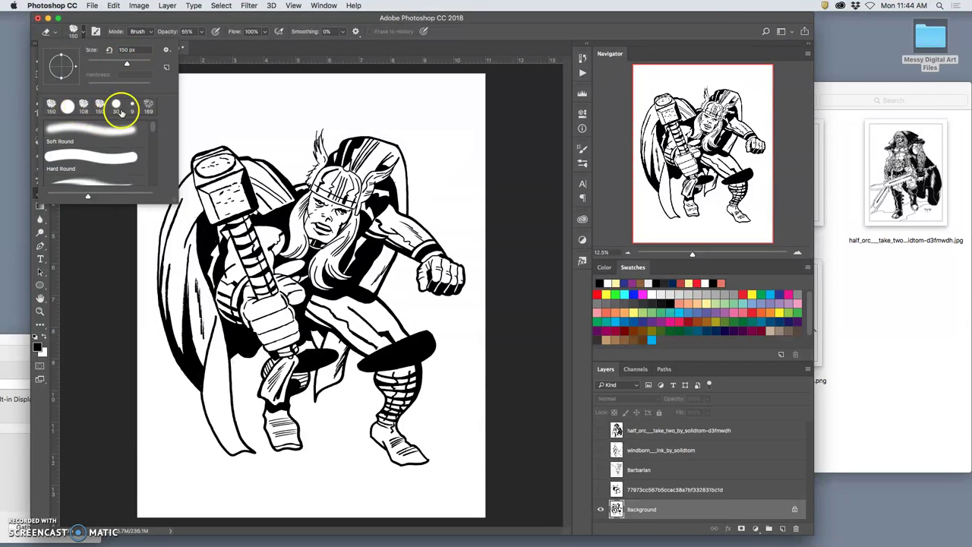
pyautogui.click(82, 34)
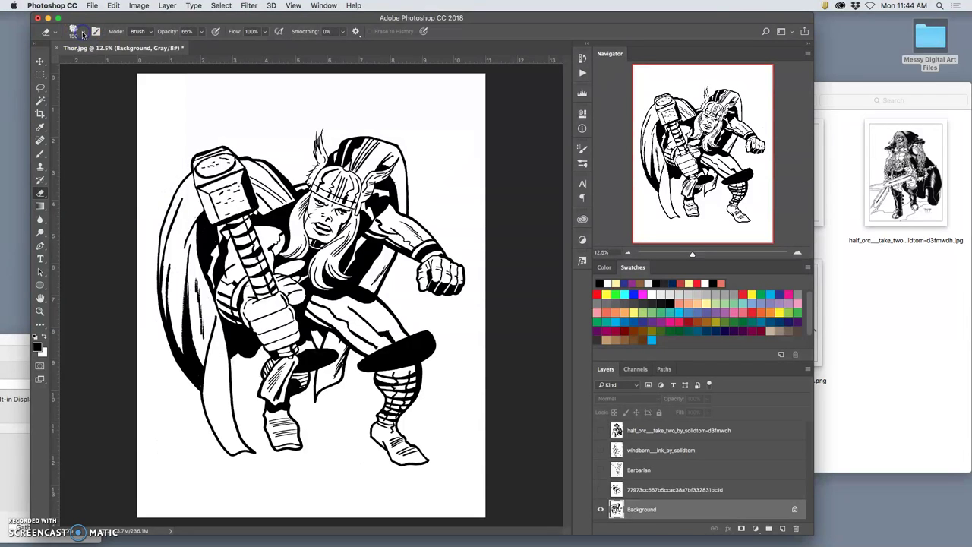
pyautogui.click(82, 35)
pyautogui.click(76, 109)
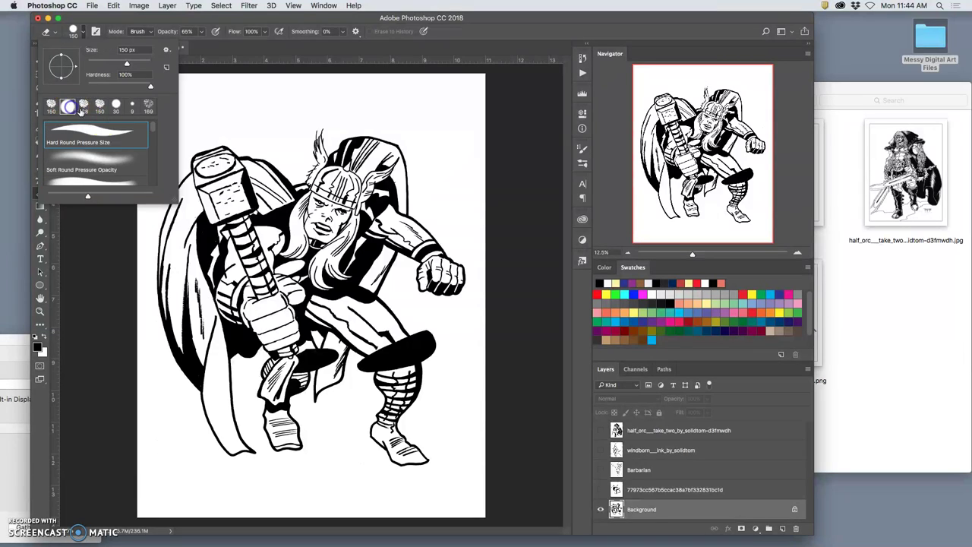
pyautogui.moveTo(125, 125)
pyautogui.mouseDown()
pyautogui.moveTo(106, 163)
pyautogui.moveTo(93, 163)
pyautogui.moveTo(130, 174)
pyautogui.moveTo(120, 183)
pyautogui.moveTo(67, 106)
pyautogui.moveTo(136, 68)
pyautogui.moveTo(147, 89)
pyautogui.moveTo(160, 89)
pyautogui.moveTo(132, 65)
pyautogui.mouseUp()
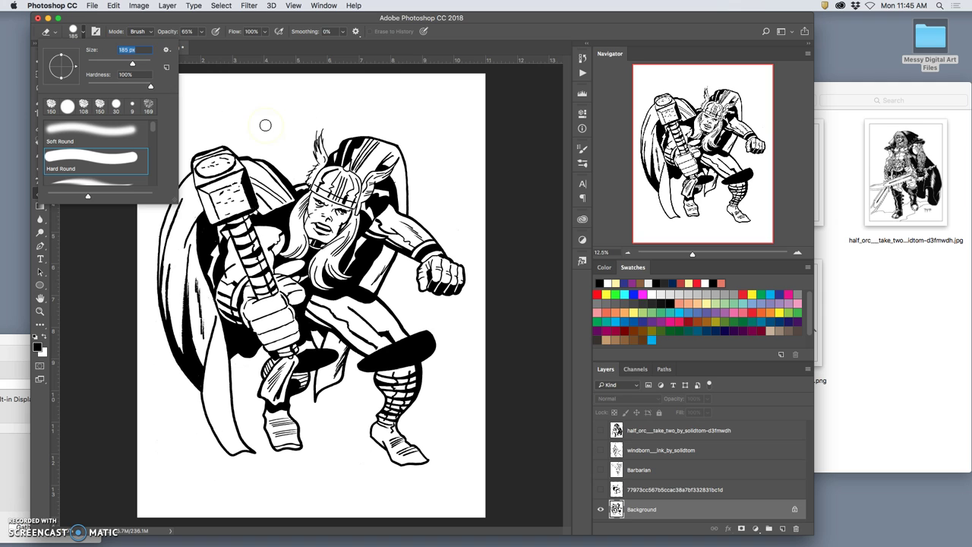
pyautogui.click(259, 120)
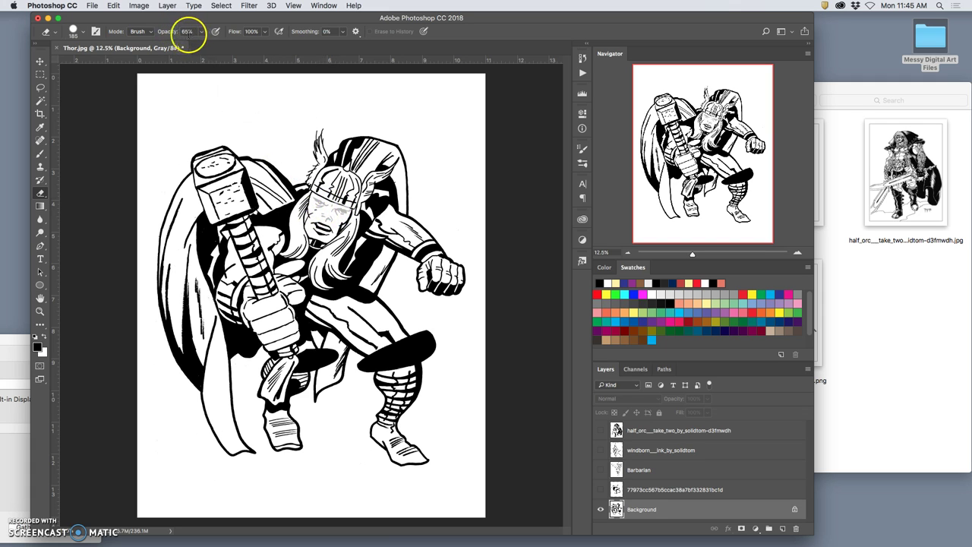
# Raise the eraser opacity to 100% and erase Thor's face, eyes and cheek.
pyautogui.click(201, 32)
pyautogui.moveTo(216, 46); pyautogui.dragTo(300, 127)
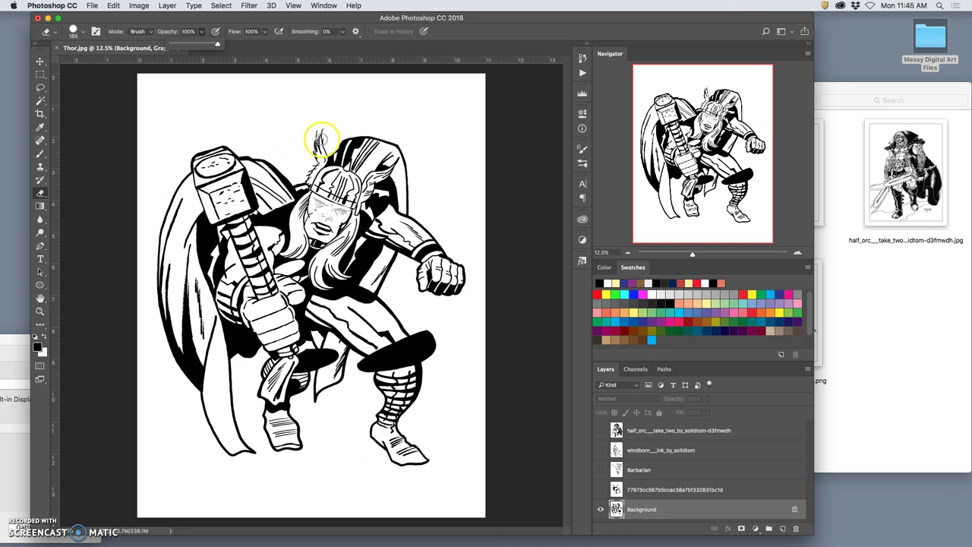
pyautogui.click(316, 202)
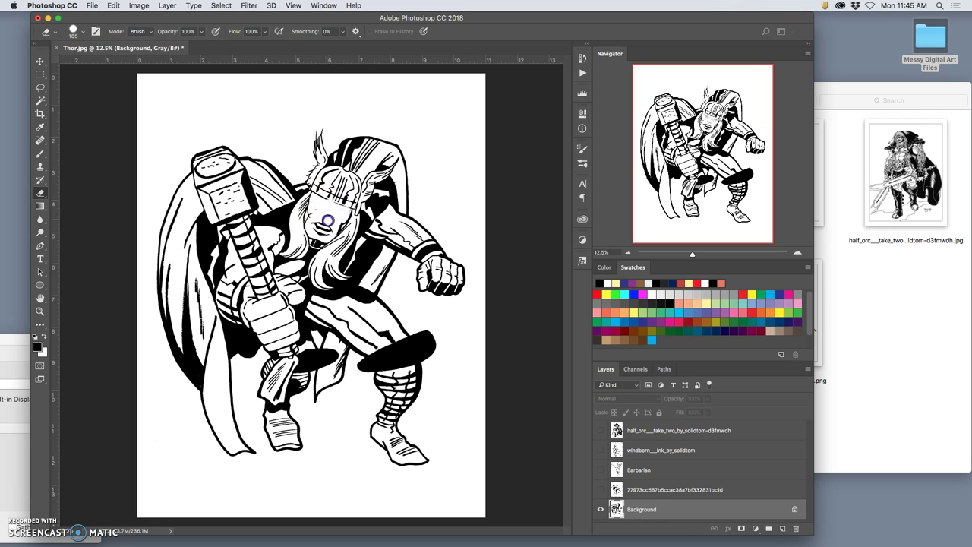
pyautogui.moveTo(327, 230)
pyautogui.mouseDown()
pyautogui.moveTo(327, 203)
pyautogui.moveTo(345, 207)
pyautogui.mouseUp()
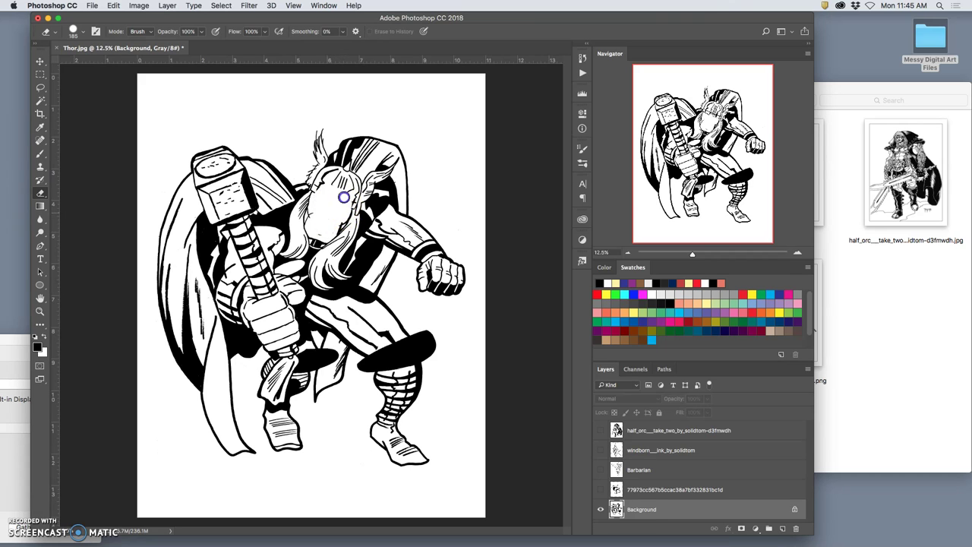
pyautogui.moveTo(287, 283)
pyautogui.mouseDown()
pyautogui.moveTo(276, 309)
pyautogui.moveTo(296, 315)
pyautogui.moveTo(254, 304)
pyautogui.mouseUp()
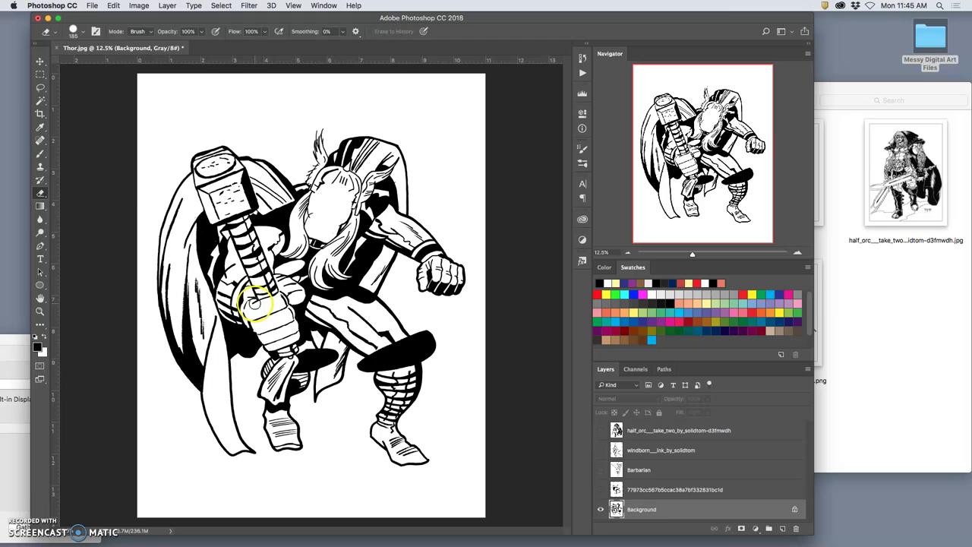
# Erase the hand gripping the top of the hammer handle.
pyautogui.doubleClick(645, 514)
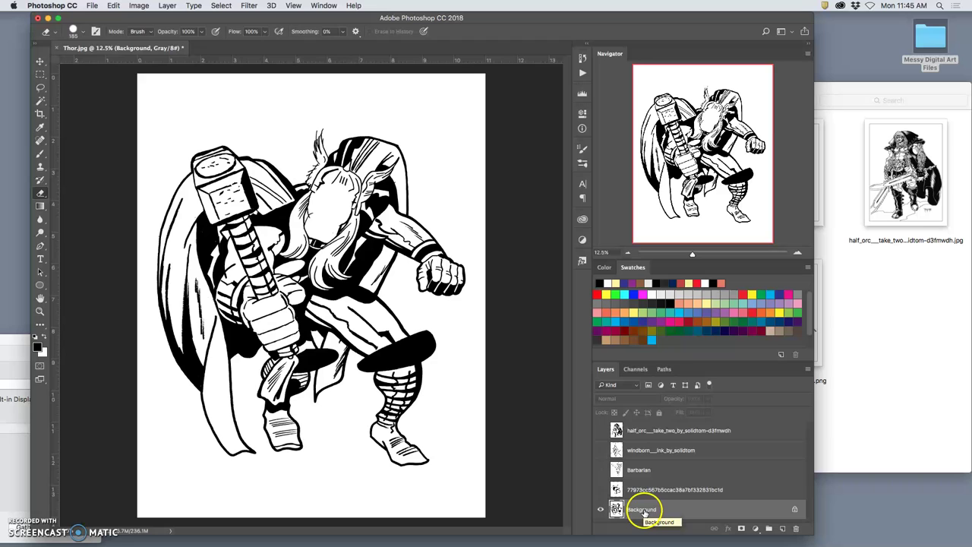
pyautogui.press('Return')
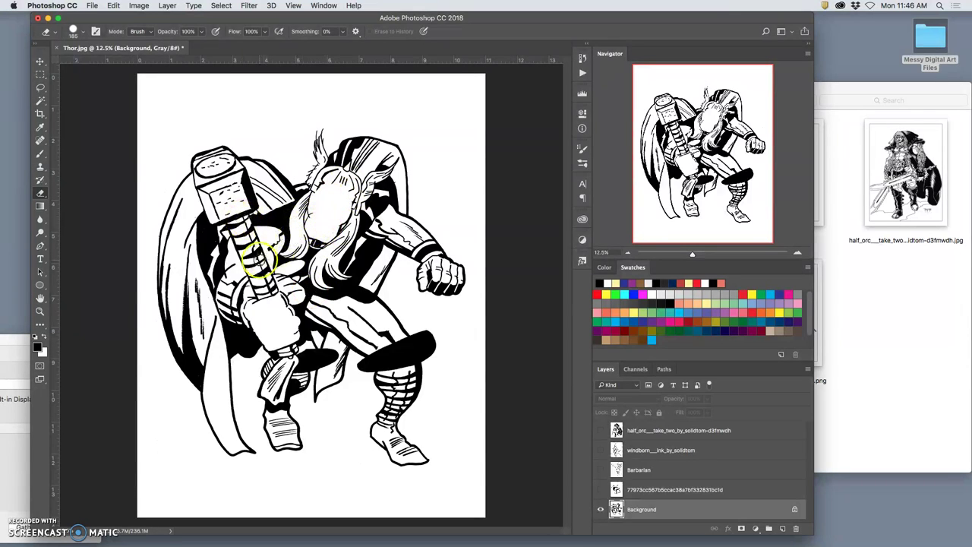
pyautogui.click(255, 237)
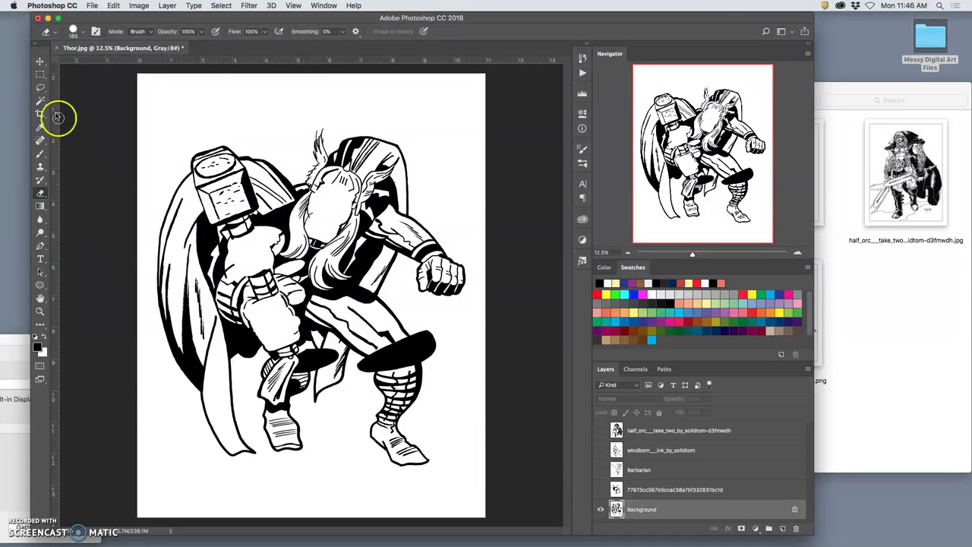
# Lasso the head, hair and shoulder area, fill it with White, then deselect.
pyautogui.click(41, 87)
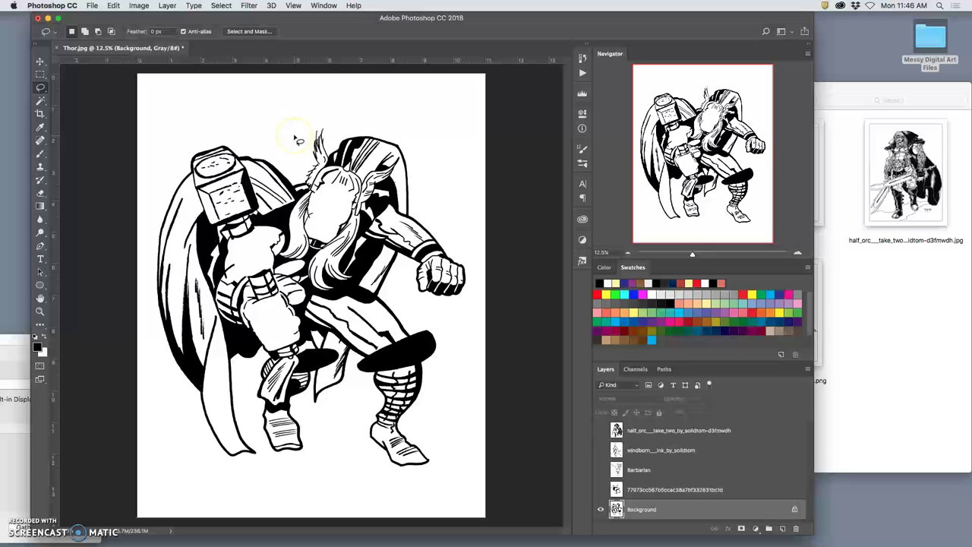
pyautogui.moveTo(299, 140)
pyautogui.mouseDown()
pyautogui.moveTo(460, 216)
pyautogui.moveTo(457, 332)
pyautogui.moveTo(446, 353)
pyautogui.moveTo(267, 301)
pyautogui.moveTo(191, 243)
pyautogui.moveTo(406, 162)
pyautogui.moveTo(382, 151)
pyautogui.mouseUp()
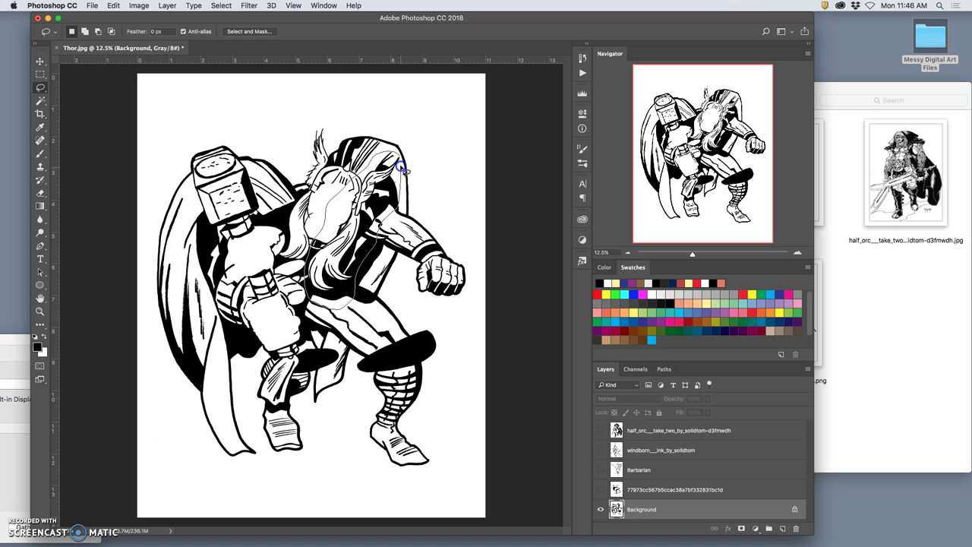
pyautogui.moveTo(399, 157)
pyautogui.mouseDown()
pyautogui.moveTo(336, 192)
pyautogui.moveTo(347, 209)
pyautogui.moveTo(300, 240)
pyautogui.moveTo(311, 279)
pyautogui.moveTo(363, 199)
pyautogui.mouseUp()
pyautogui.hotkey('shift', 'BackSpace')
pyautogui.click(488, 218)
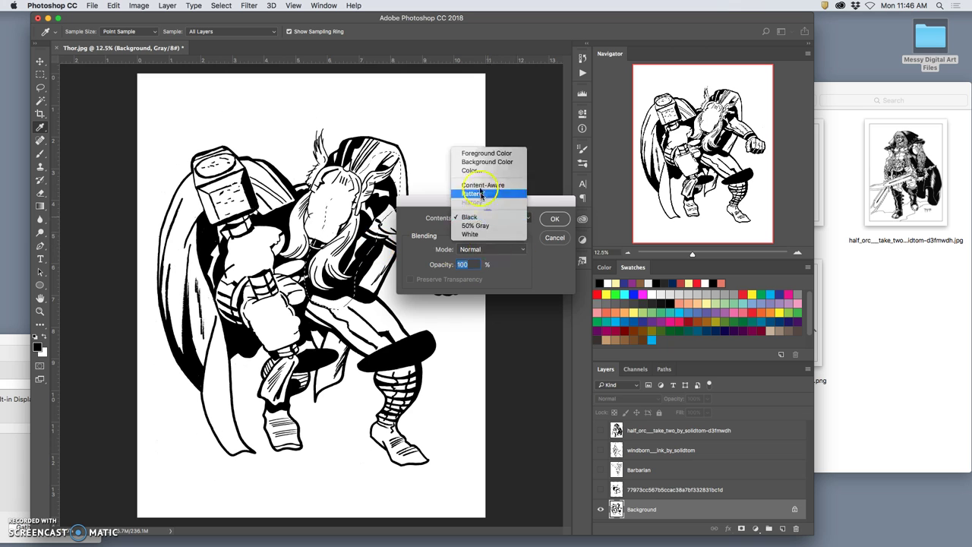
pyautogui.click(483, 234)
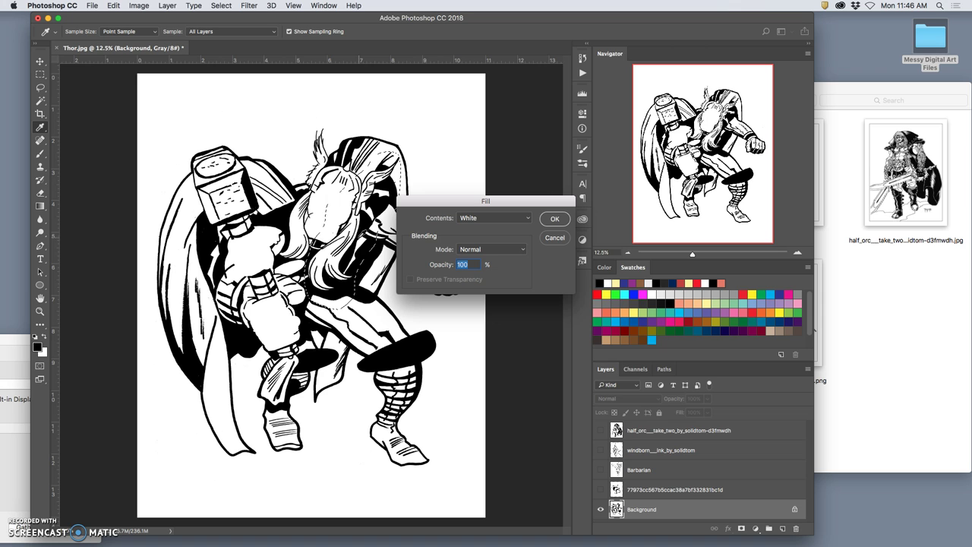
pyautogui.click(554, 218)
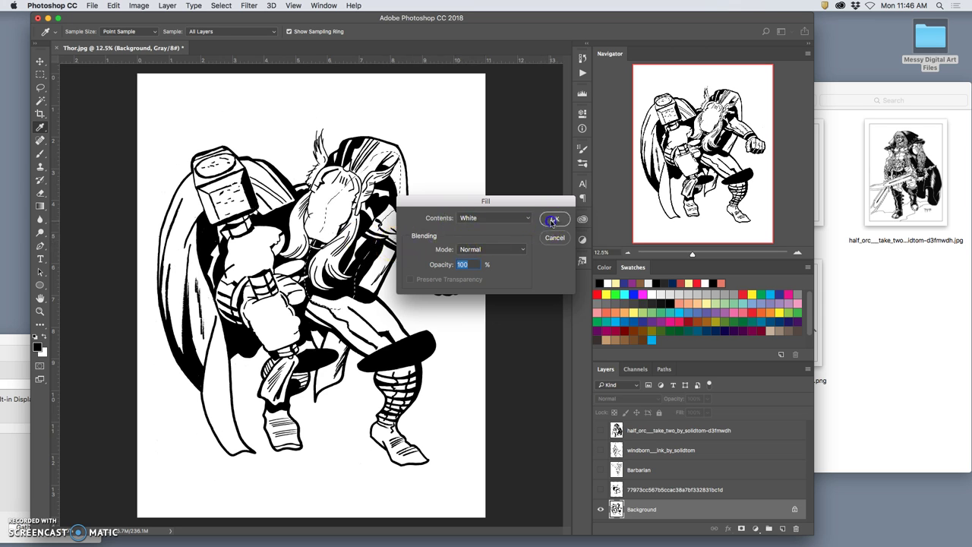
pyautogui.press('super+d')
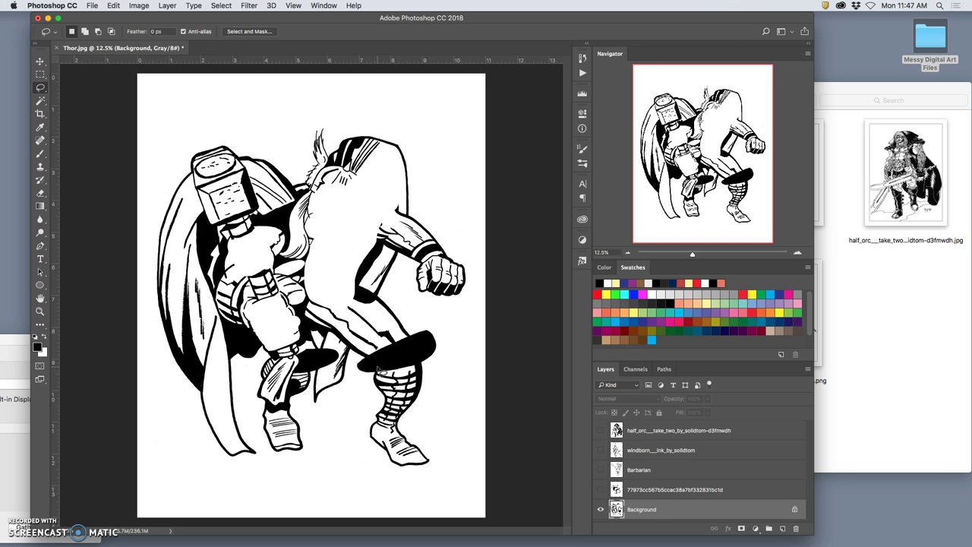
# Lasso-select the entire Thor figure.
pyautogui.click(384, 357)
pyautogui.click(384, 357)
pyautogui.click(232, 90)
pyautogui.moveTo(270, 118)
pyautogui.mouseDown()
pyautogui.moveTo(183, 137)
pyautogui.moveTo(162, 178)
pyautogui.moveTo(146, 292)
pyautogui.moveTo(185, 429)
pyautogui.moveTo(225, 469)
pyautogui.moveTo(397, 495)
pyautogui.moveTo(446, 477)
pyautogui.moveTo(448, 343)
pyautogui.mouseUp()
pyautogui.moveTo(431, 177)
pyautogui.mouseDown()
pyautogui.moveTo(385, 118)
pyautogui.moveTo(277, 115)
pyautogui.mouseUp()
# Free-transform the selection, rotating it about 18° clockwise and scaling it slightly.
pyautogui.press('super+t')
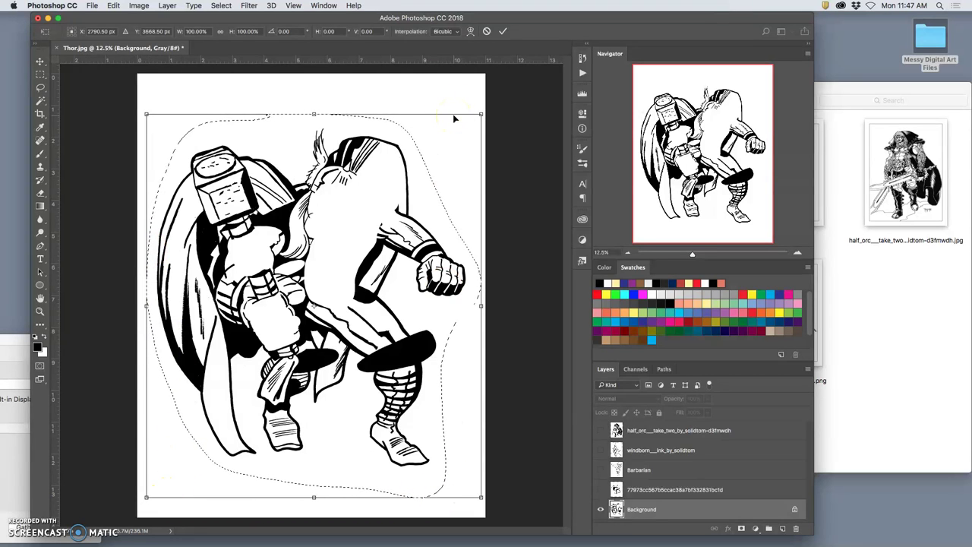
pyautogui.moveTo(498, 106); pyautogui.dragTo(505, 199)
pyautogui.moveTo(534, 169)
pyautogui.mouseDown()
pyautogui.moveTo(495, 187)
pyautogui.moveTo(403, 126)
pyautogui.moveTo(519, 190)
pyautogui.moveTo(504, 251)
pyautogui.moveTo(527, 149)
pyautogui.moveTo(525, 163)
pyautogui.mouseUp()
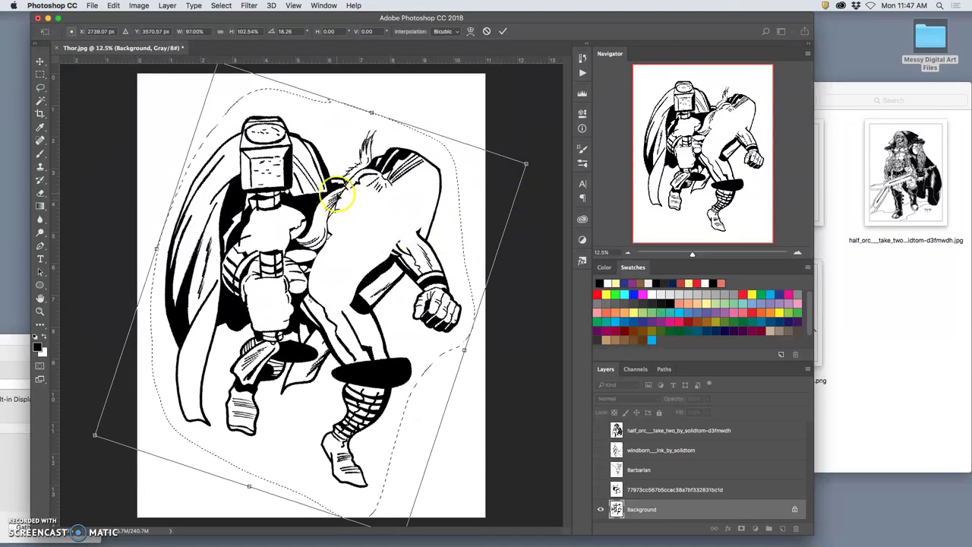
# Rotate the figure slightly further, then distort it by pulling its top-right corner.
pyautogui.rightClick(347, 191)
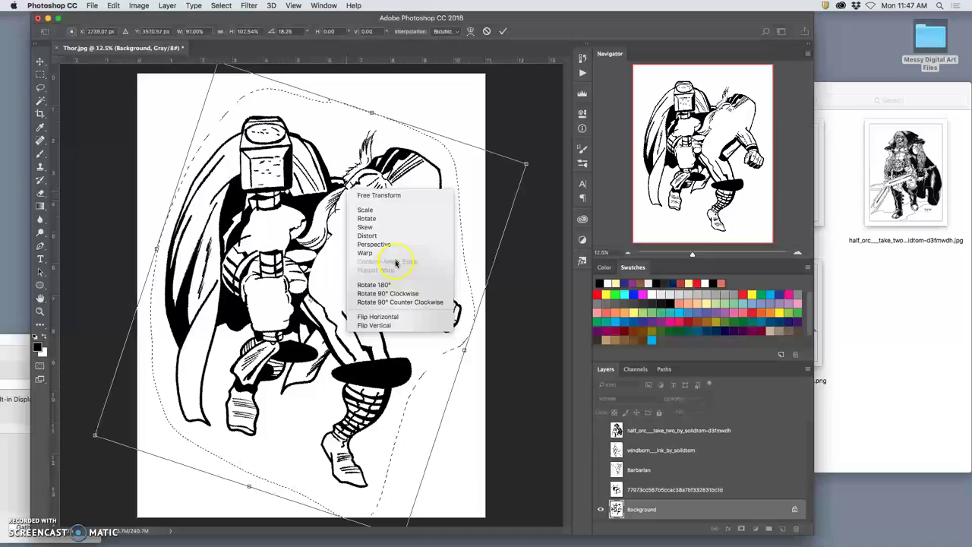
pyautogui.click(543, 156)
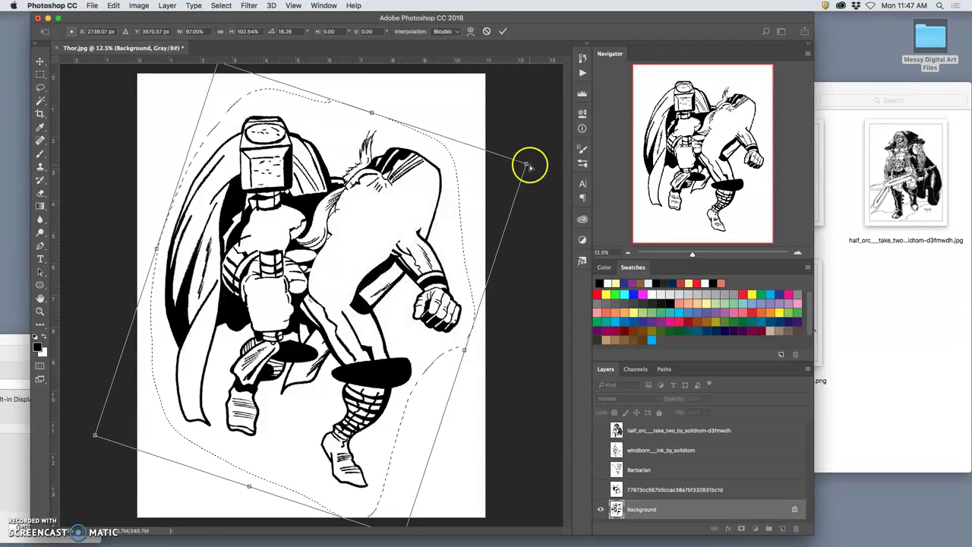
pyautogui.moveTo(529, 159)
pyautogui.mouseDown()
pyautogui.moveTo(532, 143)
pyautogui.moveTo(523, 208)
pyautogui.moveTo(508, 148)
pyautogui.moveTo(522, 198)
pyautogui.moveTo(527, 157)
pyautogui.moveTo(525, 164)
pyautogui.mouseUp()
pyautogui.rightClick(306, 243)
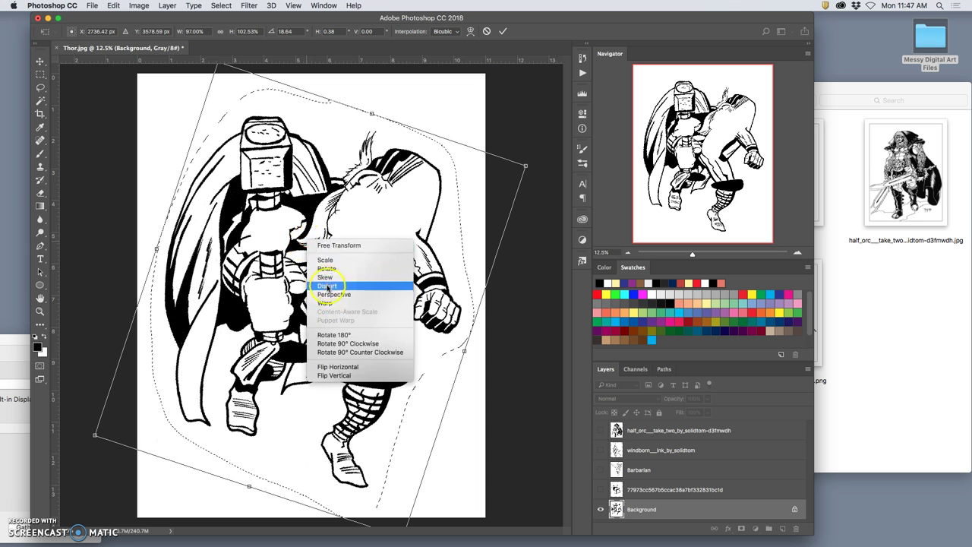
pyautogui.click(327, 286)
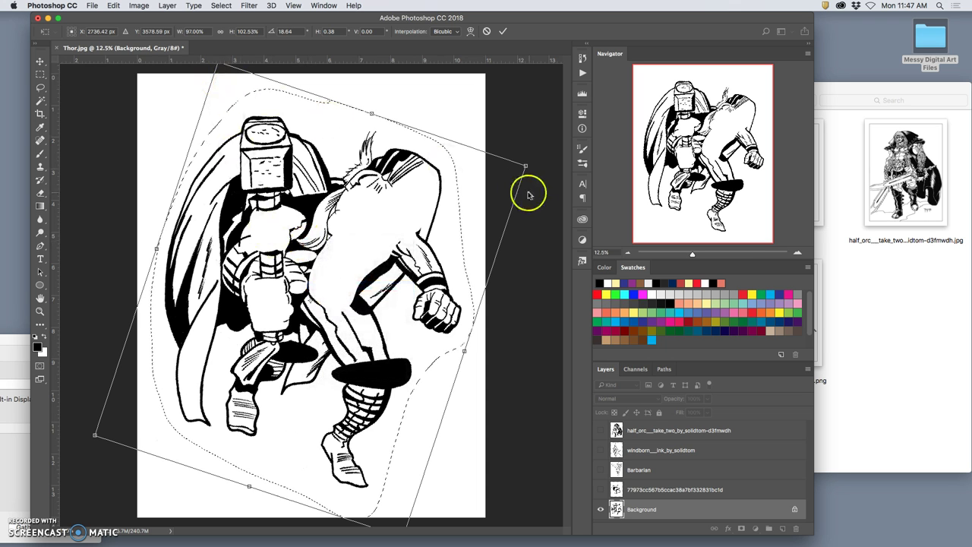
pyautogui.moveTo(525, 164); pyautogui.dragTo(434, 196)
# Apply a perspective adjustment, leaving the figure at about 26° with 8° skew.
pyautogui.rightClick(389, 237)
pyautogui.click(417, 291)
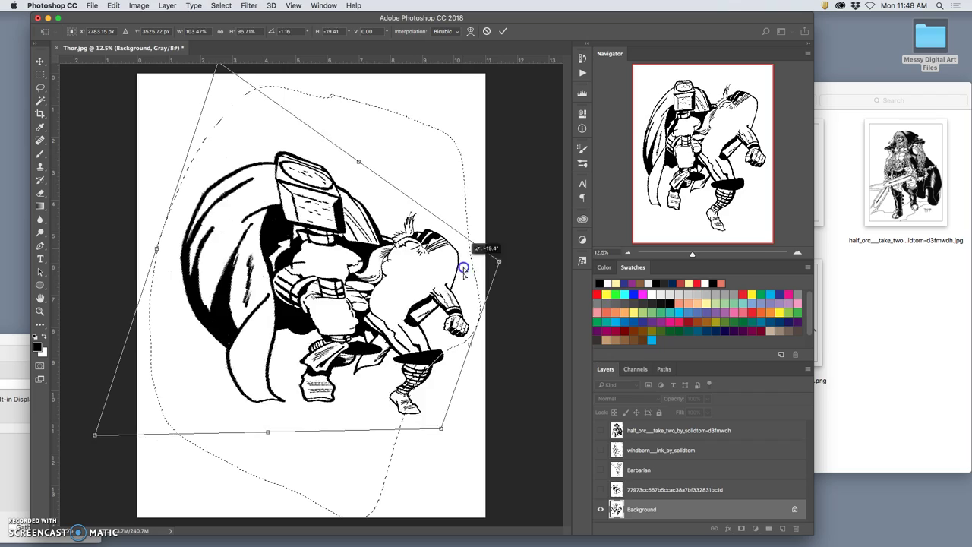
pyautogui.moveTo(463, 268); pyautogui.dragTo(462, 190)
pyautogui.rightClick(418, 215)
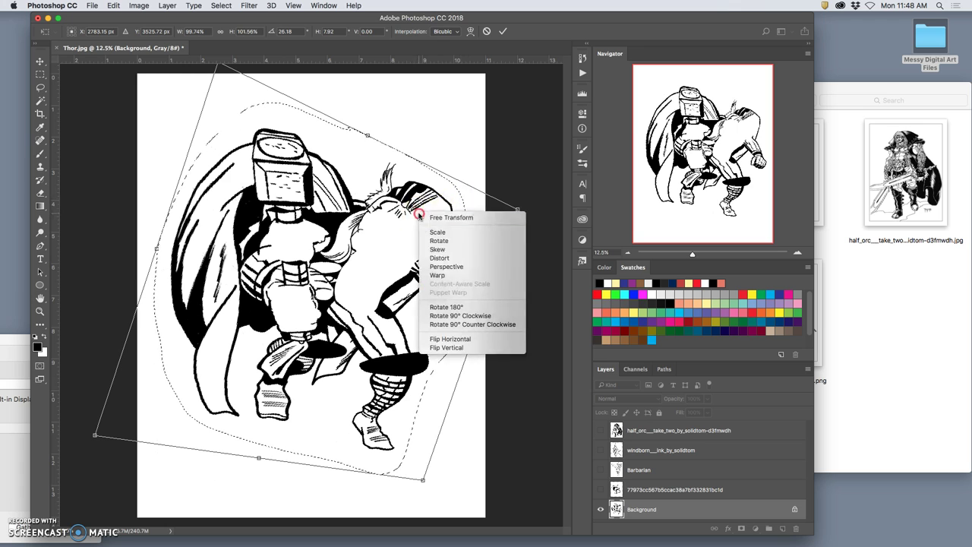
# Warp the mesh to raise the upper body, stretch the legs, and bend the fist and back.
pyautogui.click(438, 275)
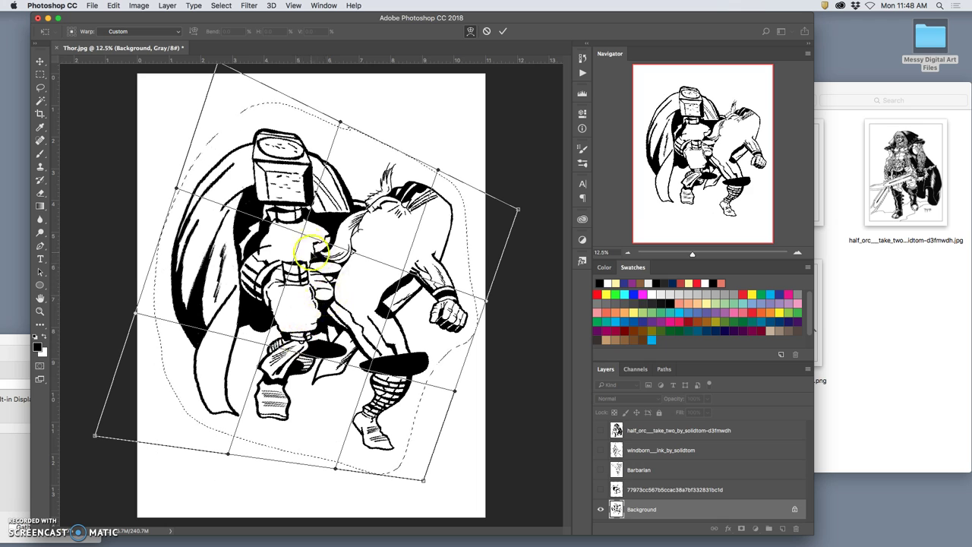
pyautogui.moveTo(328, 224); pyautogui.dragTo(326, 218)
pyautogui.moveTo(272, 348); pyautogui.dragTo(259, 372)
pyautogui.moveTo(278, 432); pyautogui.dragTo(262, 430)
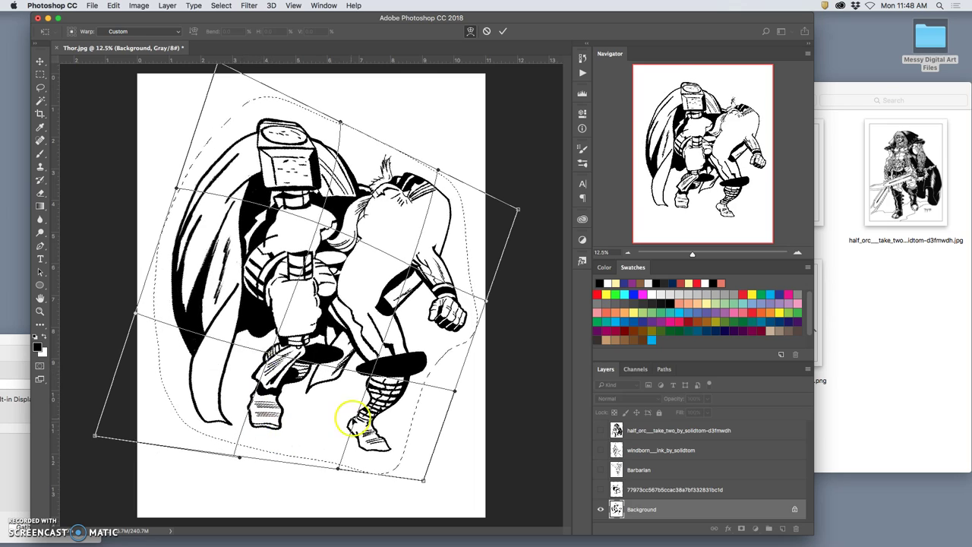
pyautogui.moveTo(354, 413); pyautogui.dragTo(348, 417)
pyautogui.moveTo(444, 306); pyautogui.dragTo(435, 303)
pyautogui.moveTo(425, 251); pyautogui.dragTo(436, 194)
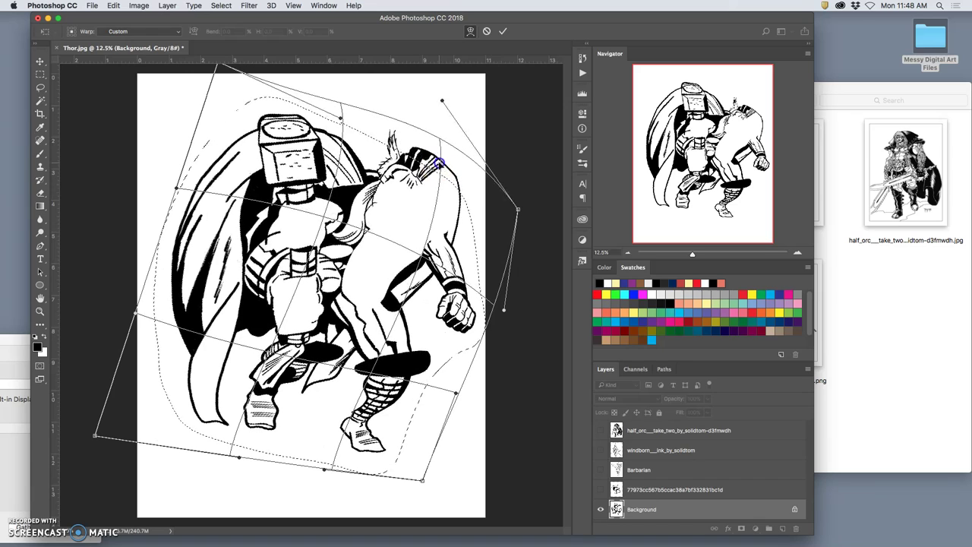
pyautogui.moveTo(367, 189); pyautogui.dragTo(360, 346)
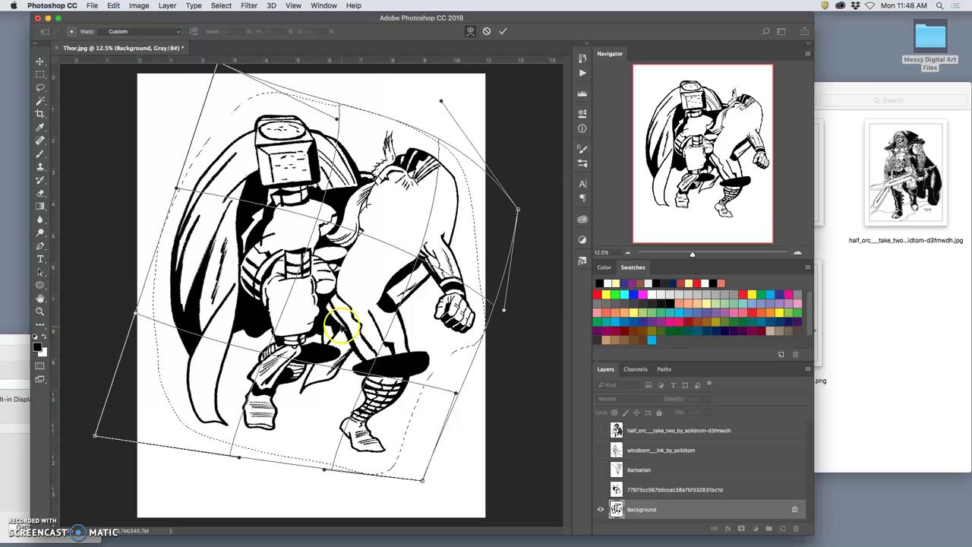
# Shrink the figure from its top-right corner, then flip it horizontally and vertically.
pyautogui.rightClick(343, 320)
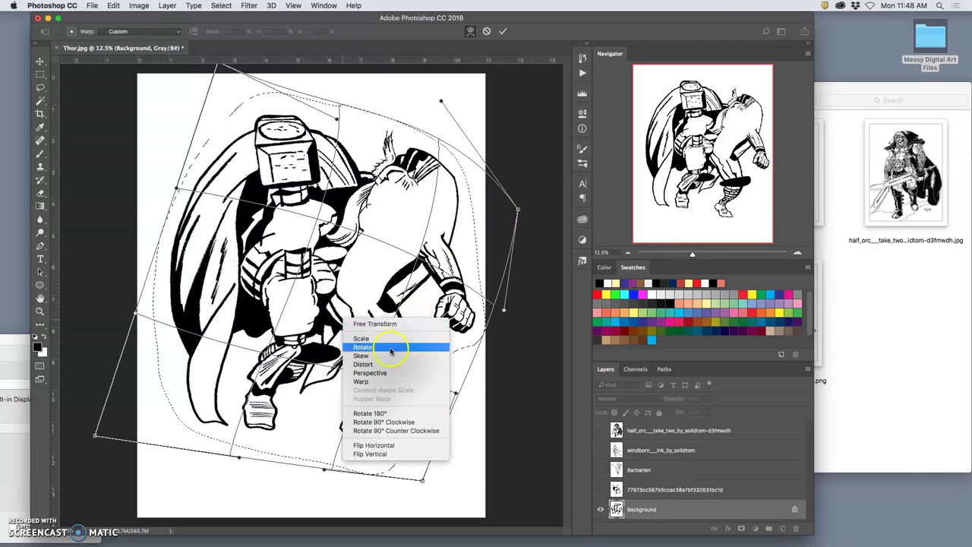
pyautogui.click(365, 338)
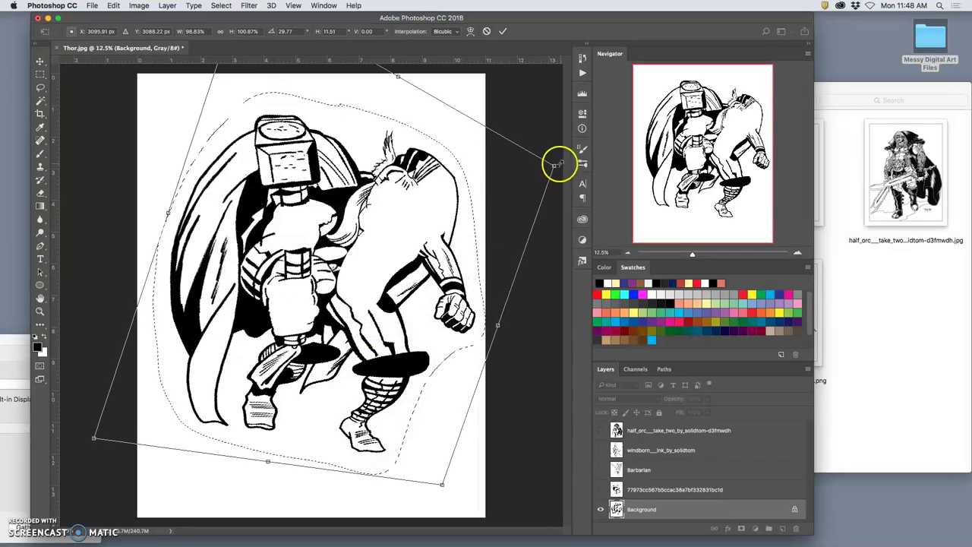
pyautogui.moveTo(536, 169); pyautogui.dragTo(460, 173)
pyautogui.rightClick(434, 195)
pyautogui.click(439, 224)
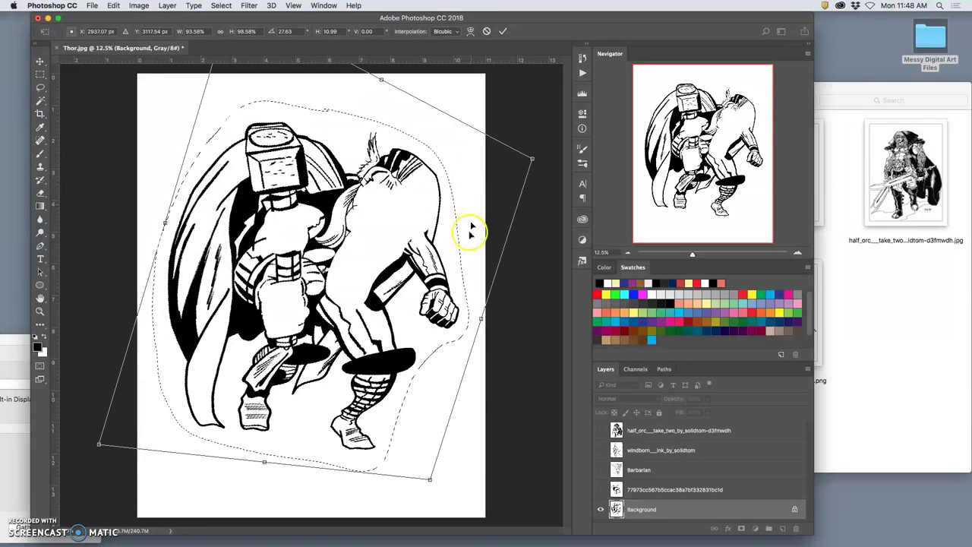
pyautogui.rightClick(401, 256)
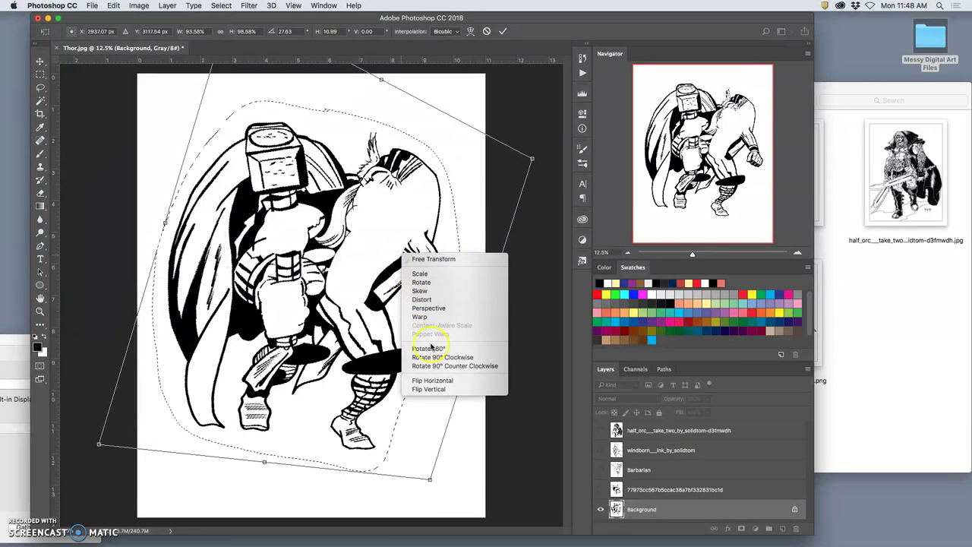
pyautogui.click(455, 382)
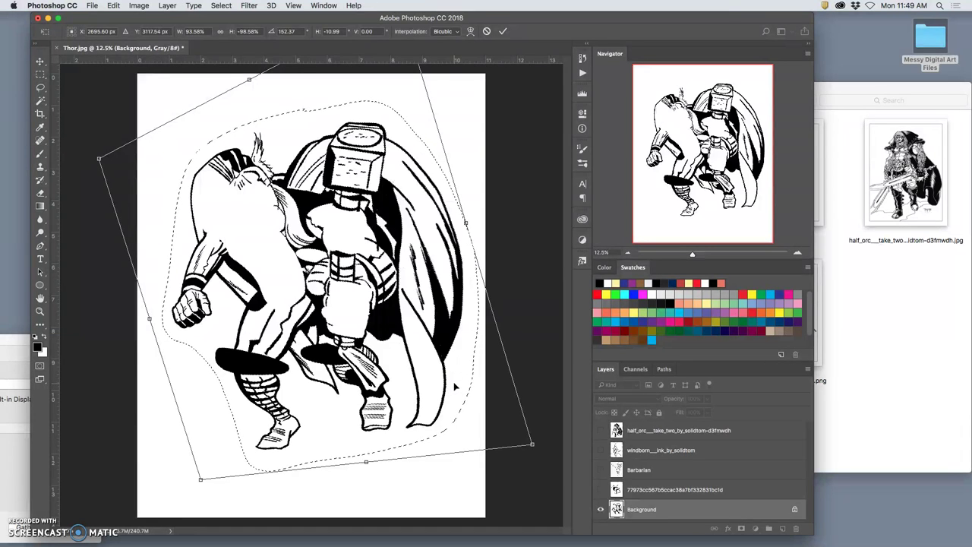
pyautogui.rightClick(415, 321)
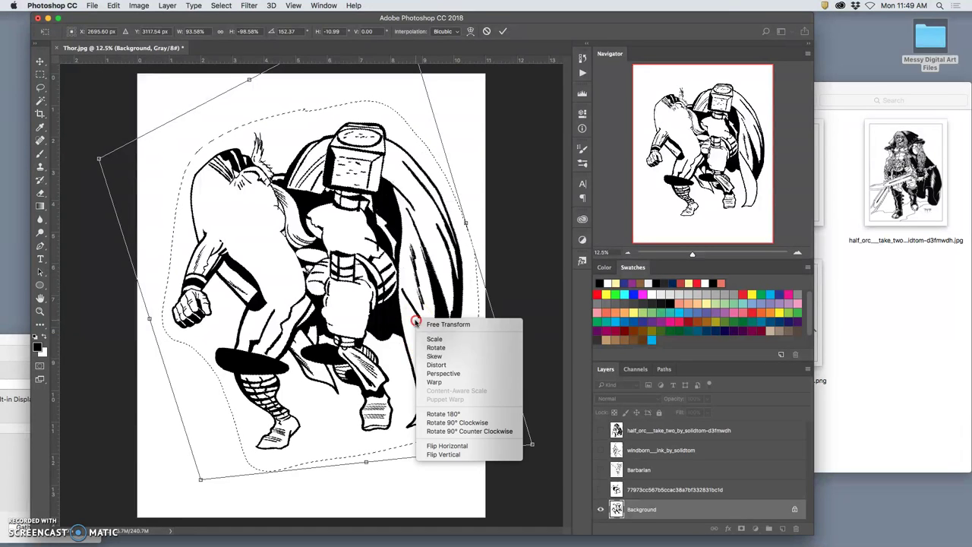
pyautogui.click(451, 455)
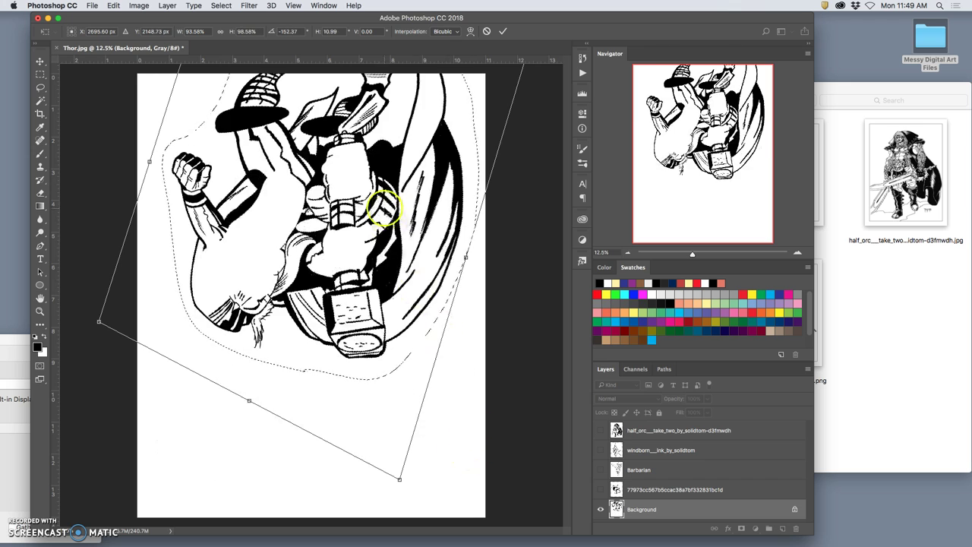
# Move the flipped figure down, rotate it to about 158°, and shift it right.
pyautogui.moveTo(383, 206); pyautogui.dragTo(372, 297)
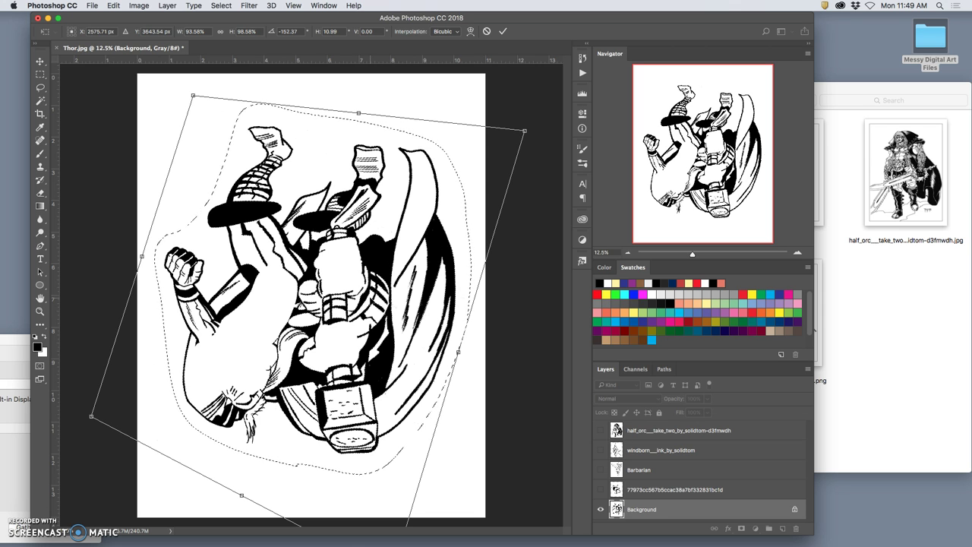
pyautogui.moveTo(398, 276); pyautogui.dragTo(399, 267)
pyautogui.moveTo(529, 103); pyautogui.dragTo(332, 94)
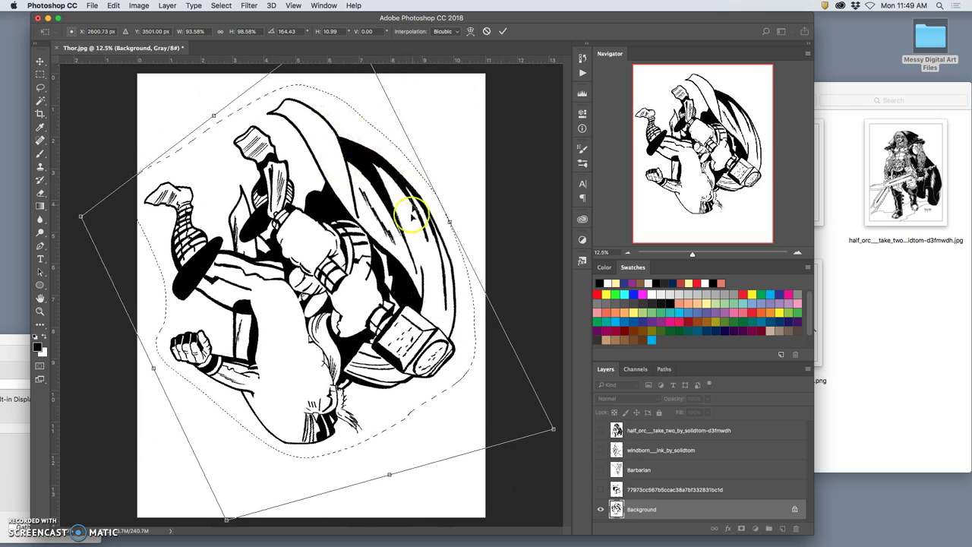
pyautogui.moveTo(539, 367); pyautogui.dragTo(544, 336)
pyautogui.moveTo(395, 331)
pyautogui.mouseDown()
pyautogui.moveTo(400, 316)
pyautogui.moveTo(412, 319)
pyautogui.moveTo(397, 325)
pyautogui.mouseUp()
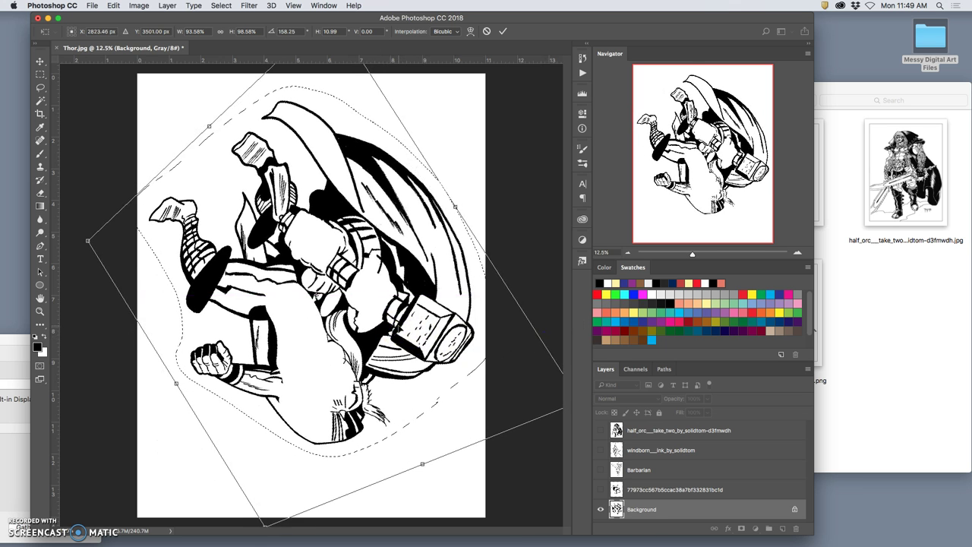
# Commit the flipped Thor transform, dismiss the Adobe tip, and lasso an area near the chin.
pyautogui.doubleClick(397, 313)
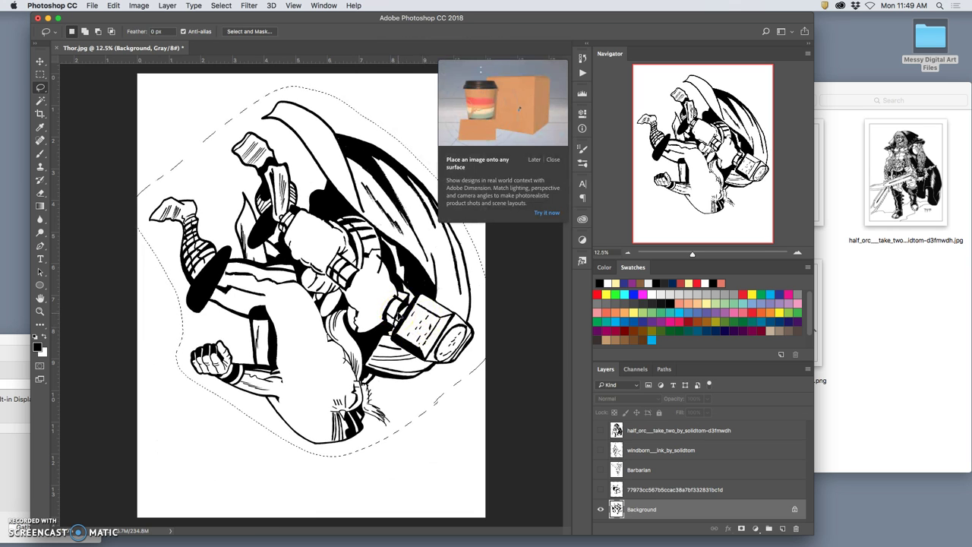
pyautogui.click(406, 309)
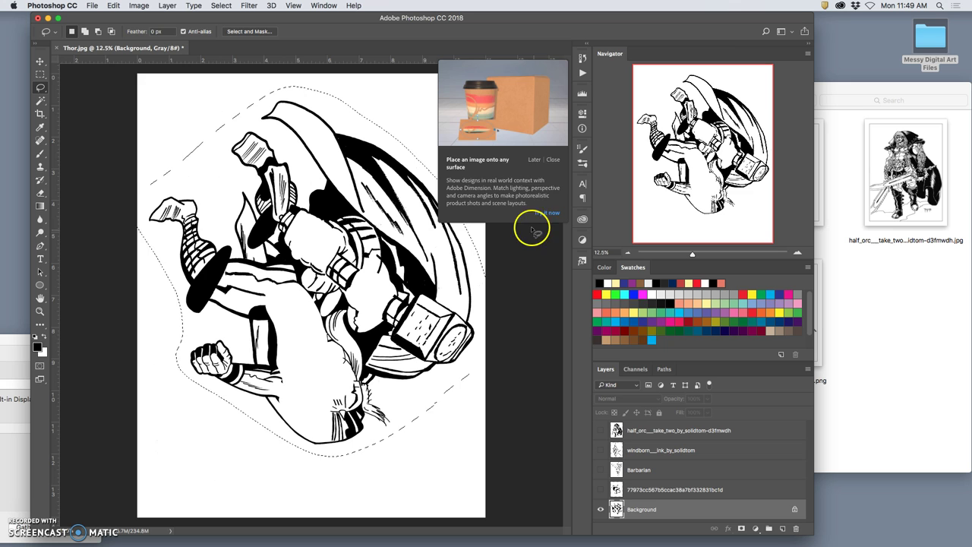
pyautogui.click(534, 160)
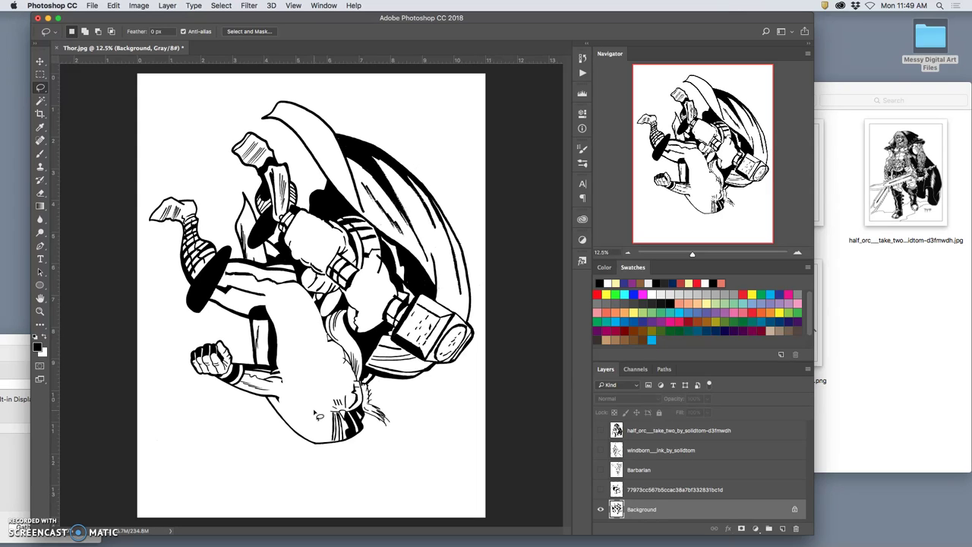
pyautogui.moveTo(318, 416)
pyautogui.mouseDown()
pyautogui.moveTo(343, 402)
pyautogui.moveTo(382, 408)
pyautogui.moveTo(382, 390)
pyautogui.mouseUp()
# Show and select the wolf layer, then scale it to about 118% and rotate it 13.43°.
pyautogui.click(601, 490)
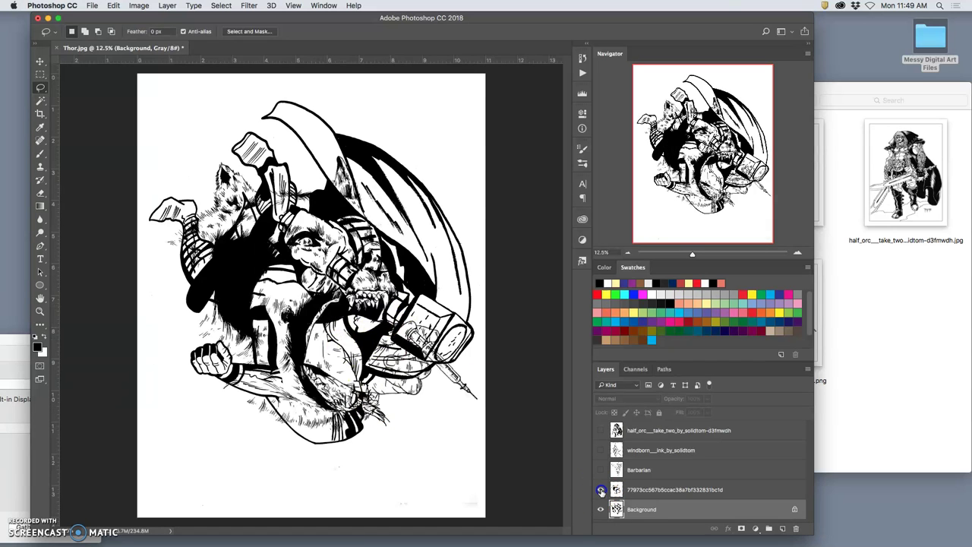
pyautogui.click(646, 492)
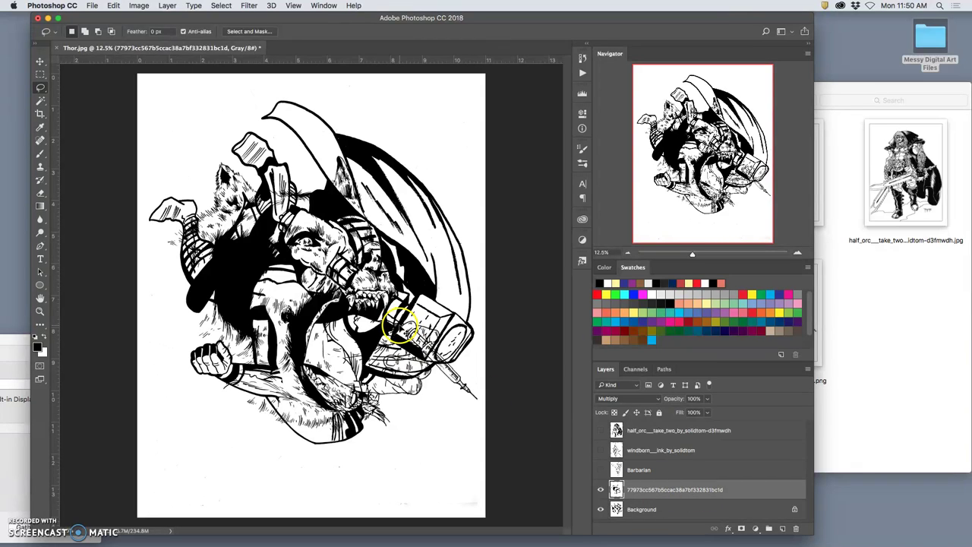
pyautogui.press('super+t')
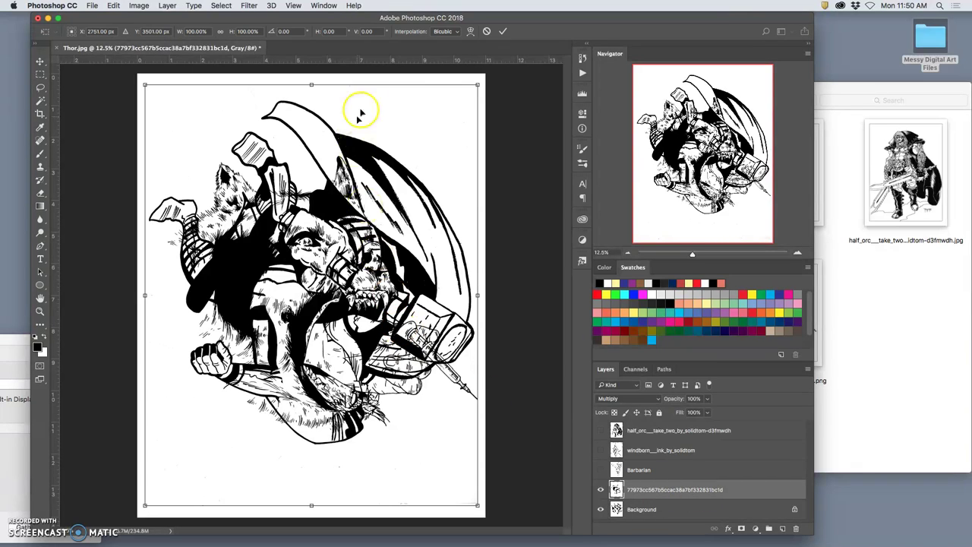
pyautogui.moveTo(477, 84); pyautogui.dragTo(526, 59)
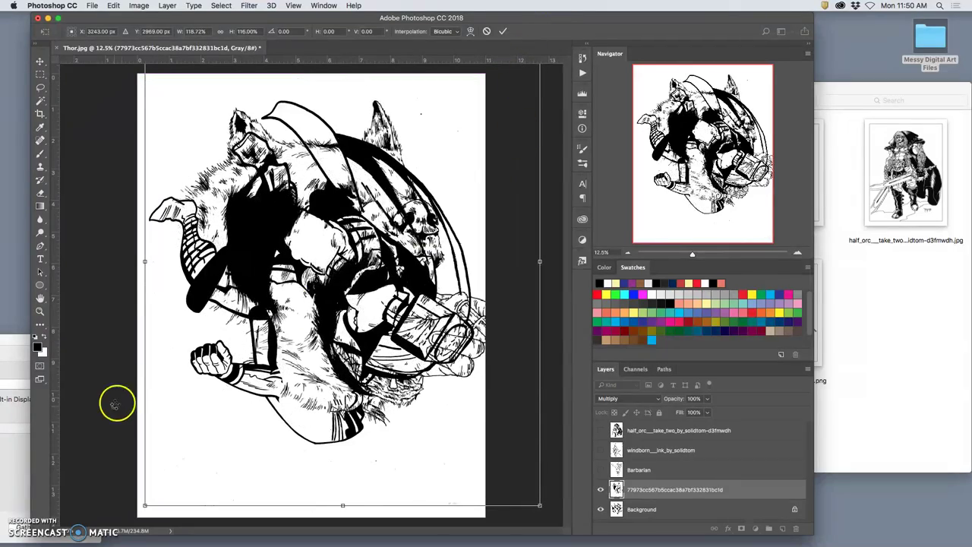
pyautogui.moveTo(102, 412); pyautogui.dragTo(73, 352)
# Warp the wolf drawing's mesh so it bends around the Thor figure, and apply it.
pyautogui.rightClick(301, 245)
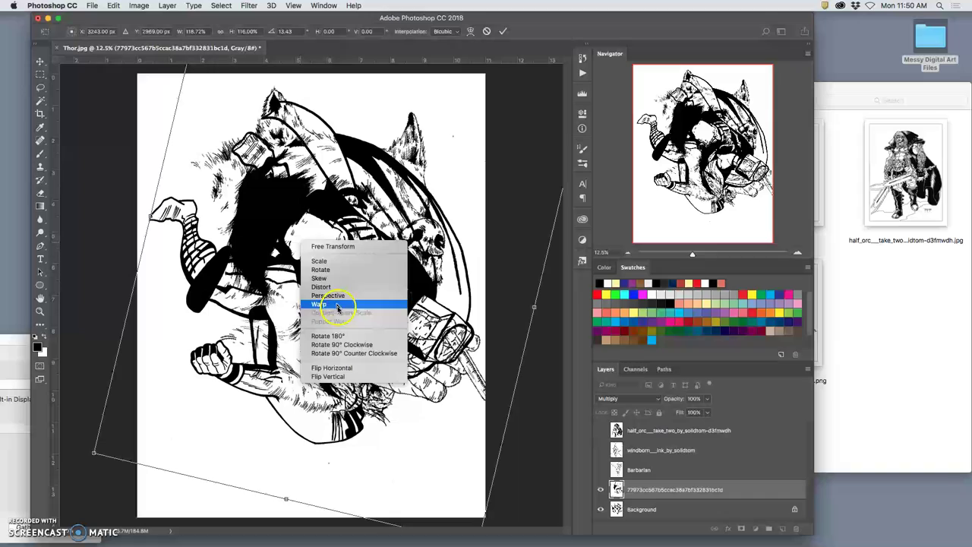
pyautogui.click(311, 253)
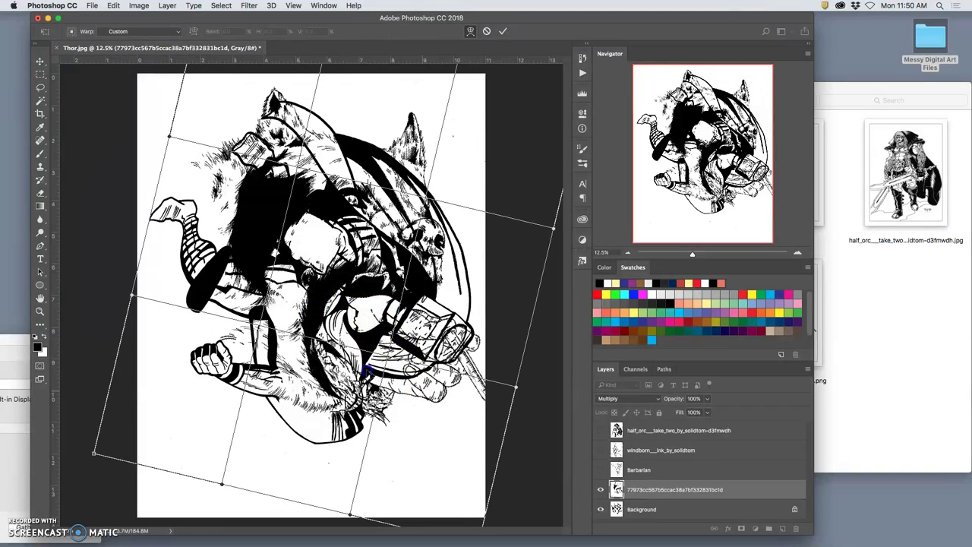
pyautogui.moveTo(366, 370); pyautogui.dragTo(451, 464)
pyautogui.moveTo(360, 313); pyautogui.dragTo(297, 241)
pyautogui.moveTo(117, 430); pyautogui.dragTo(91, 504)
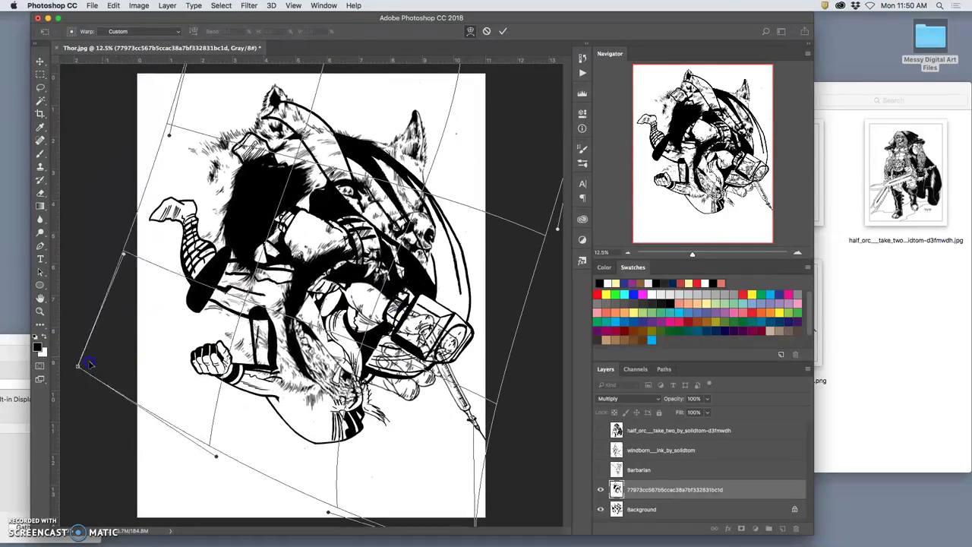
pyautogui.click(284, 248)
pyautogui.moveTo(458, 123); pyautogui.dragTo(473, 136)
pyautogui.moveTo(453, 491); pyautogui.dragTo(443, 404)
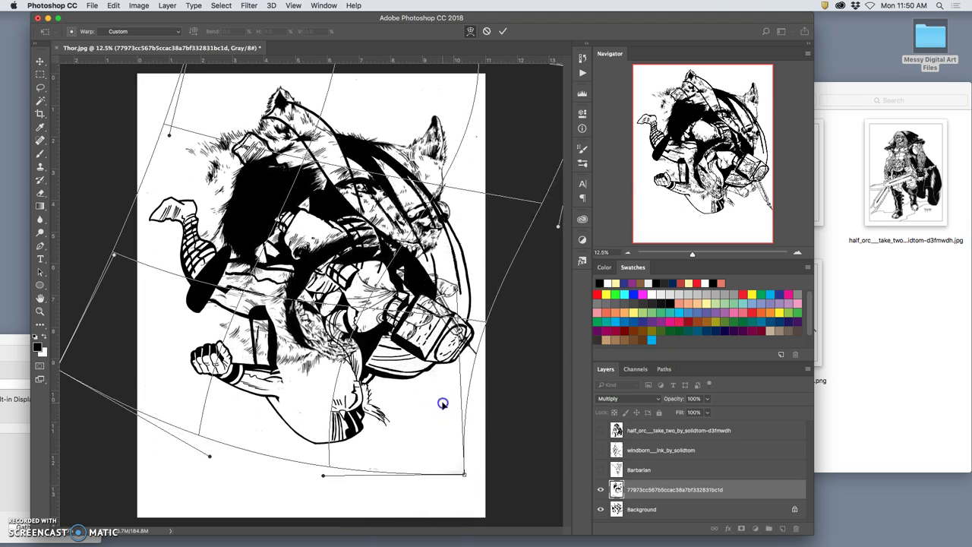
pyautogui.moveTo(276, 412); pyautogui.dragTo(281, 431)
pyautogui.moveTo(282, 220)
pyautogui.mouseDown()
pyautogui.moveTo(277, 231)
pyautogui.moveTo(280, 213)
pyautogui.mouseUp()
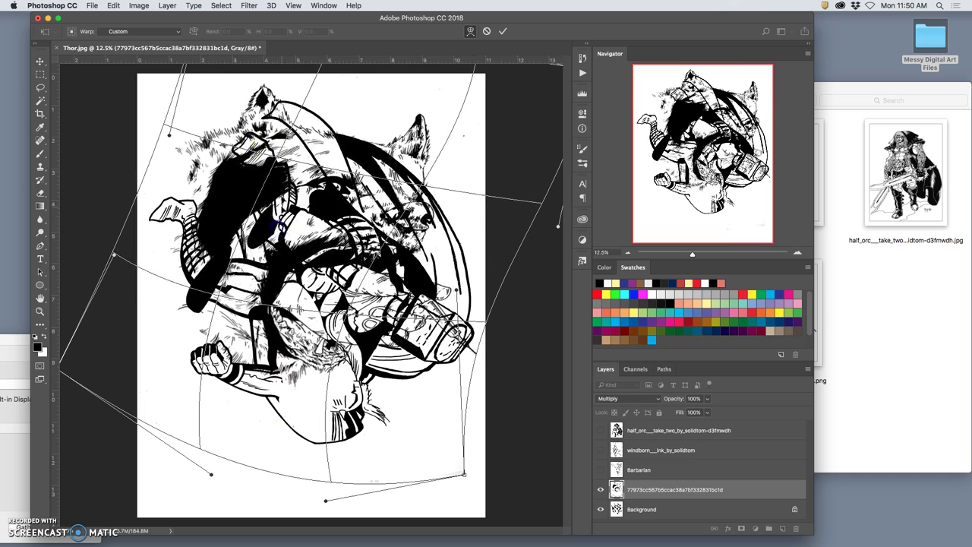
pyautogui.moveTo(354, 124); pyautogui.dragTo(351, 110)
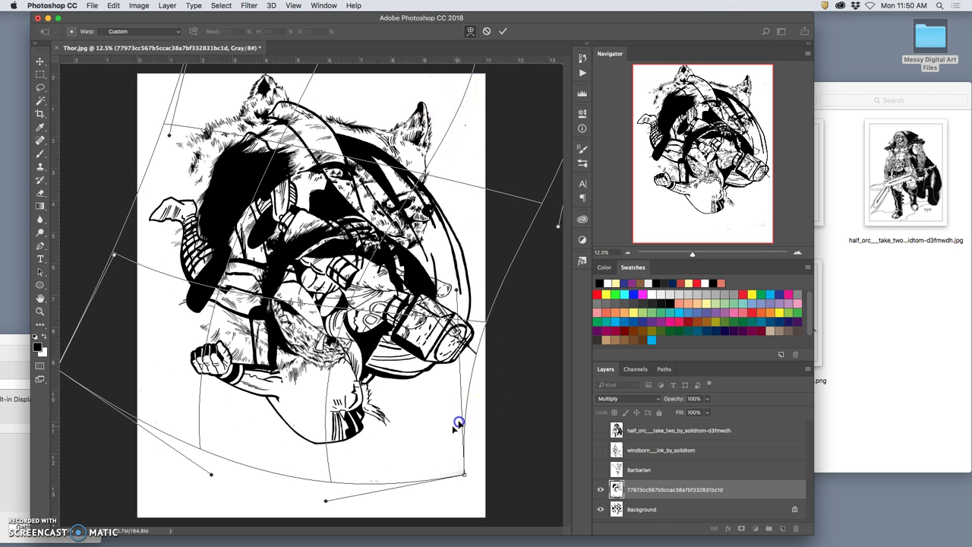
pyautogui.moveTo(461, 449); pyautogui.dragTo(452, 470)
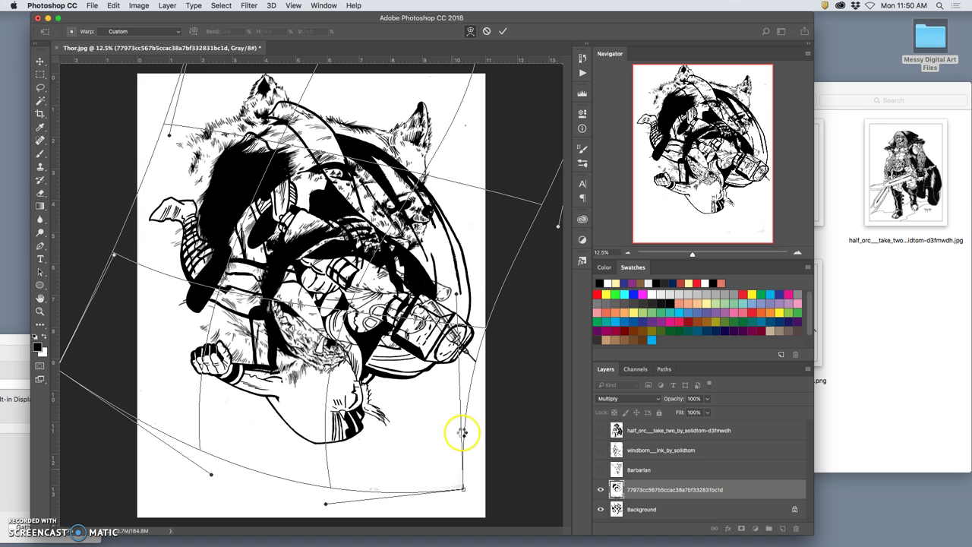
pyautogui.press('Return')
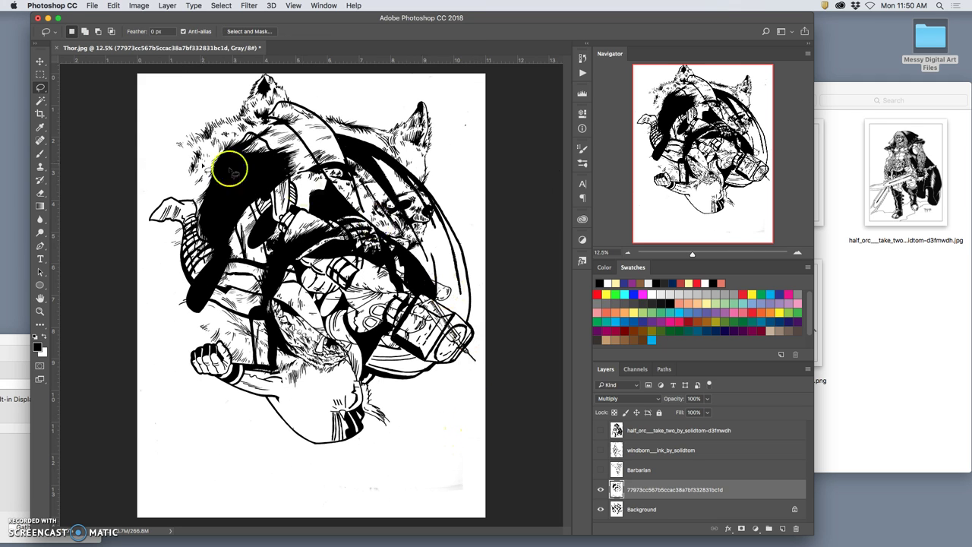
# Nudge the wolf drawing about 0.39 in horizontally and 0.42 in vertically over Thor.
pyautogui.click(40, 62)
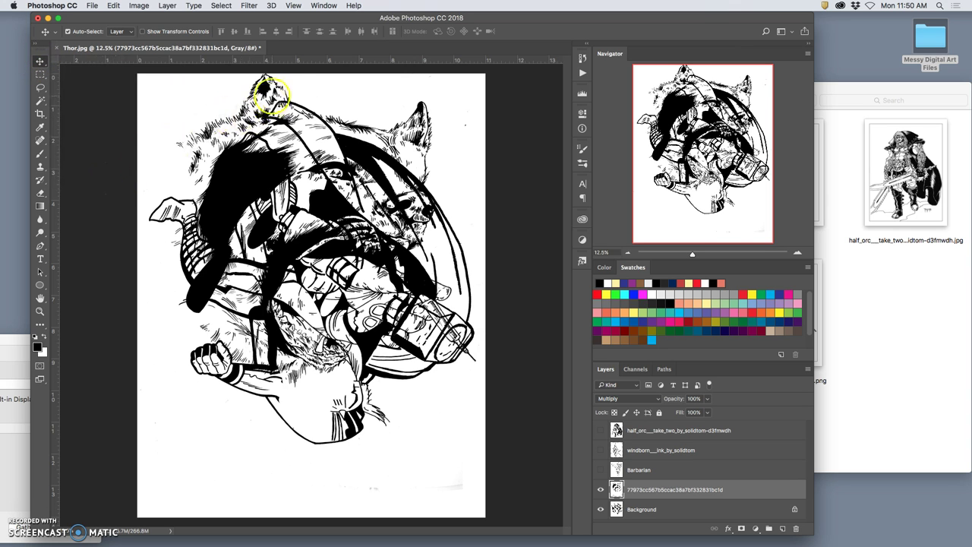
pyautogui.moveTo(256, 86)
pyautogui.mouseDown()
pyautogui.moveTo(257, 108)
pyautogui.moveTo(257, 94)
pyautogui.mouseUp()
pyautogui.click(313, 308)
pyautogui.click(40, 88)
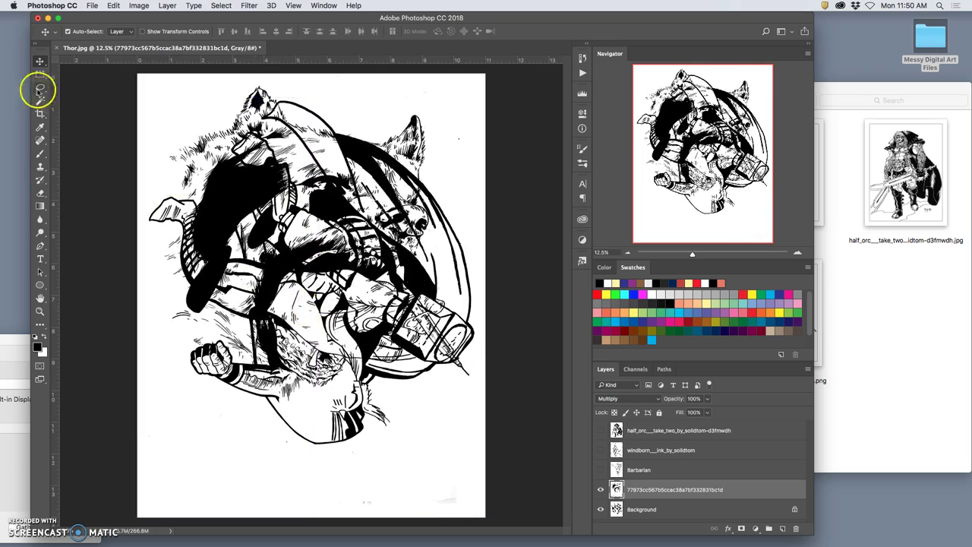
# Hide the Thor background layer and delete the syringe from the wolf layer.
pyautogui.click(600, 509)
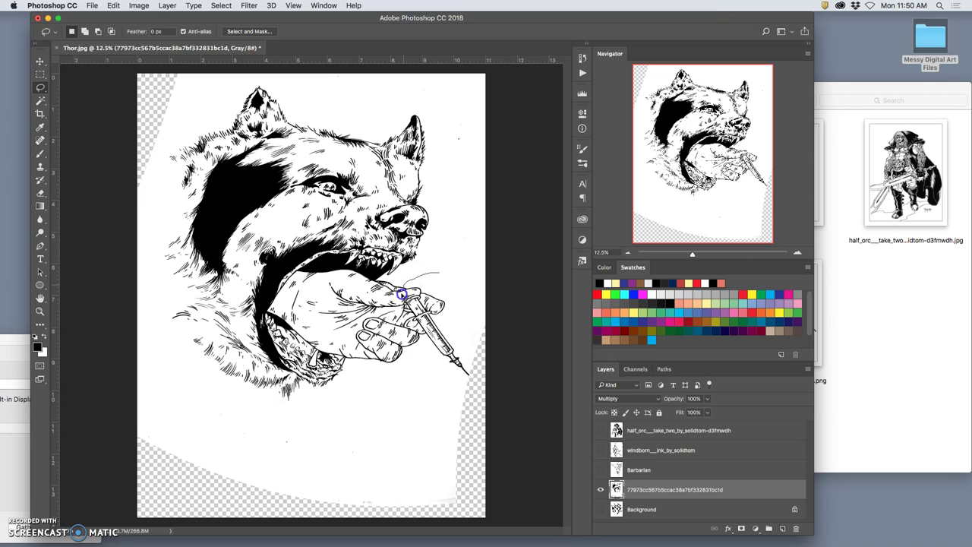
pyautogui.moveTo(467, 429)
pyautogui.mouseDown()
pyautogui.moveTo(484, 354)
pyautogui.moveTo(434, 272)
pyautogui.mouseUp()
pyautogui.press('Delete')
pyautogui.press('super+d')
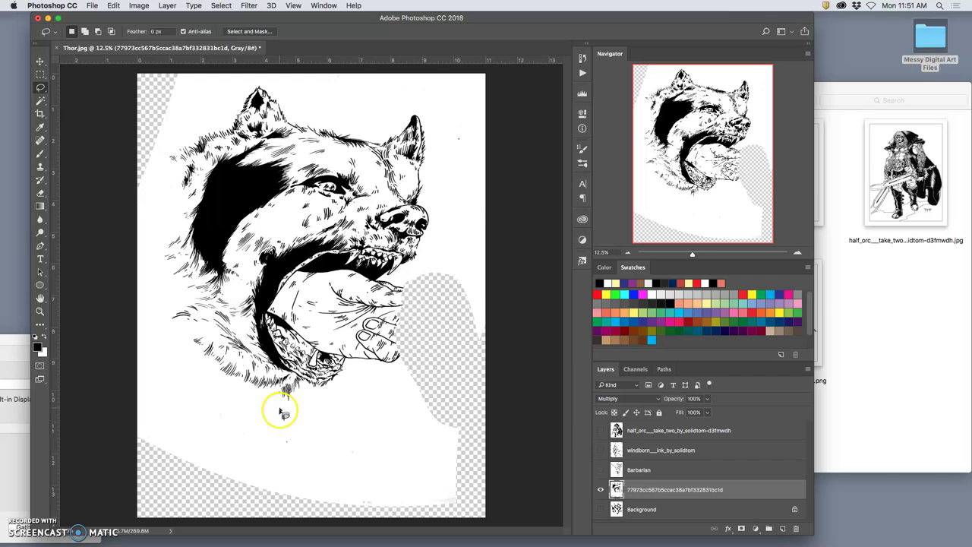
# Delete the empty top-right corner and top-left margin of the wolf layer.
pyautogui.moveTo(466, 92)
pyautogui.mouseDown()
pyautogui.moveTo(409, 103)
pyautogui.moveTo(483, 49)
pyautogui.moveTo(529, 117)
pyautogui.moveTo(477, 184)
pyautogui.moveTo(440, 139)
pyautogui.moveTo(440, 116)
pyautogui.mouseUp()
pyautogui.press('Delete')
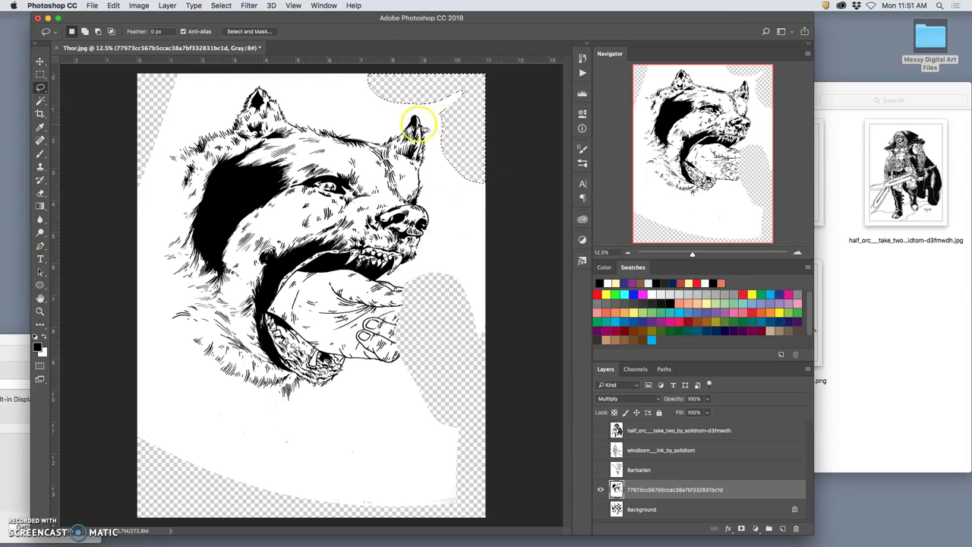
pyautogui.moveTo(359, 103)
pyautogui.mouseDown()
pyautogui.moveTo(255, 61)
pyautogui.moveTo(221, 89)
pyautogui.mouseUp()
pyautogui.moveTo(144, 85); pyautogui.dragTo(141, 72)
pyautogui.press('Delete')
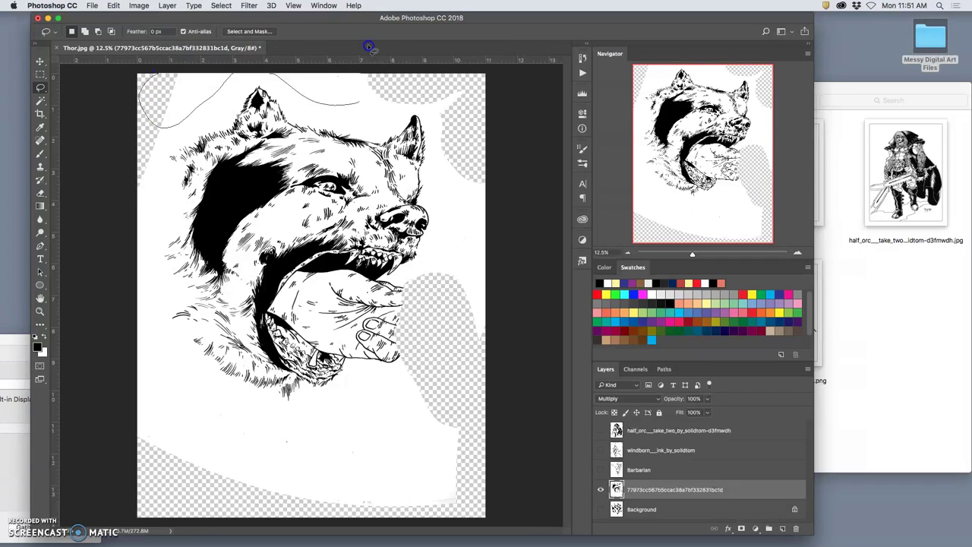
pyautogui.click(461, 221)
# Delete the empty lower-left margin along the left and bottom edges.
pyautogui.moveTo(334, 410); pyautogui.dragTo(271, 423)
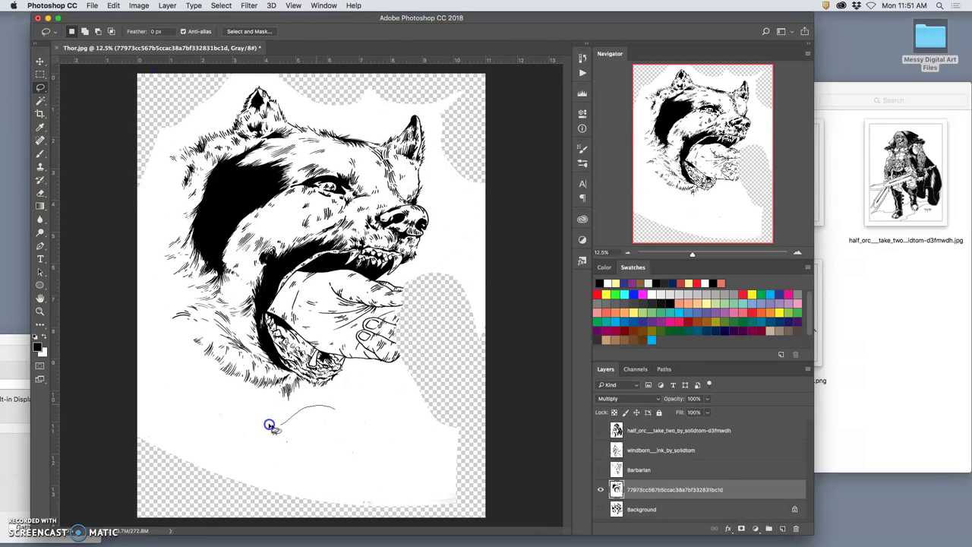
pyautogui.moveTo(160, 324)
pyautogui.mouseDown()
pyautogui.moveTo(173, 293)
pyautogui.moveTo(158, 261)
pyautogui.moveTo(163, 205)
pyautogui.moveTo(89, 208)
pyautogui.moveTo(16, 462)
pyautogui.moveTo(152, 546)
pyautogui.moveTo(391, 509)
pyautogui.moveTo(409, 389)
pyautogui.moveTo(373, 380)
pyautogui.mouseUp()
pyautogui.press('Delete')
pyautogui.click(426, 369)
pyautogui.click(344, 219)
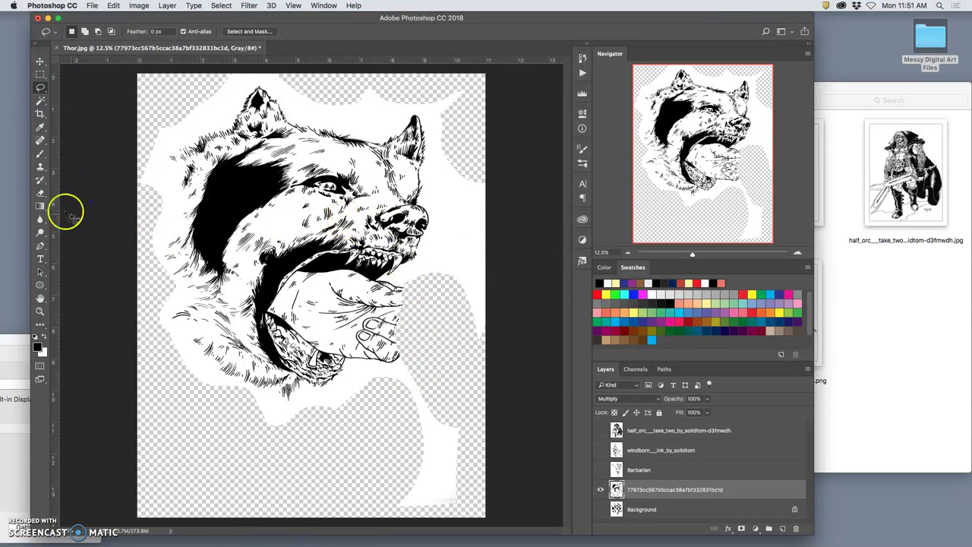
# Erase the wolf's eye, jaw, ear detail and snout nose lines with the Eraser.
pyautogui.click(41, 192)
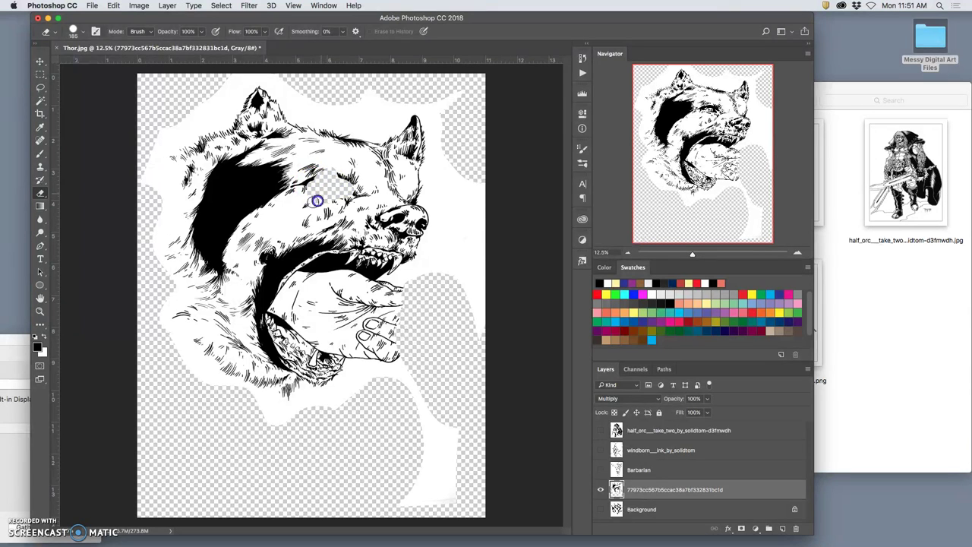
pyautogui.moveTo(317, 200)
pyautogui.mouseDown()
pyautogui.moveTo(321, 245)
pyautogui.moveTo(372, 271)
pyautogui.moveTo(389, 246)
pyautogui.moveTo(426, 233)
pyautogui.moveTo(415, 302)
pyautogui.mouseUp()
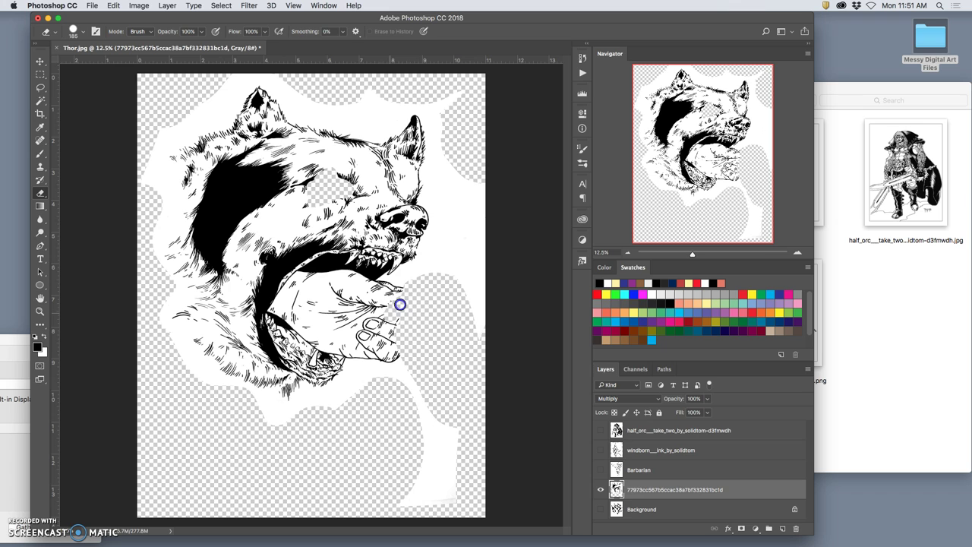
pyautogui.moveTo(424, 176)
pyautogui.mouseDown()
pyautogui.moveTo(428, 157)
pyautogui.moveTo(417, 192)
pyautogui.mouseUp()
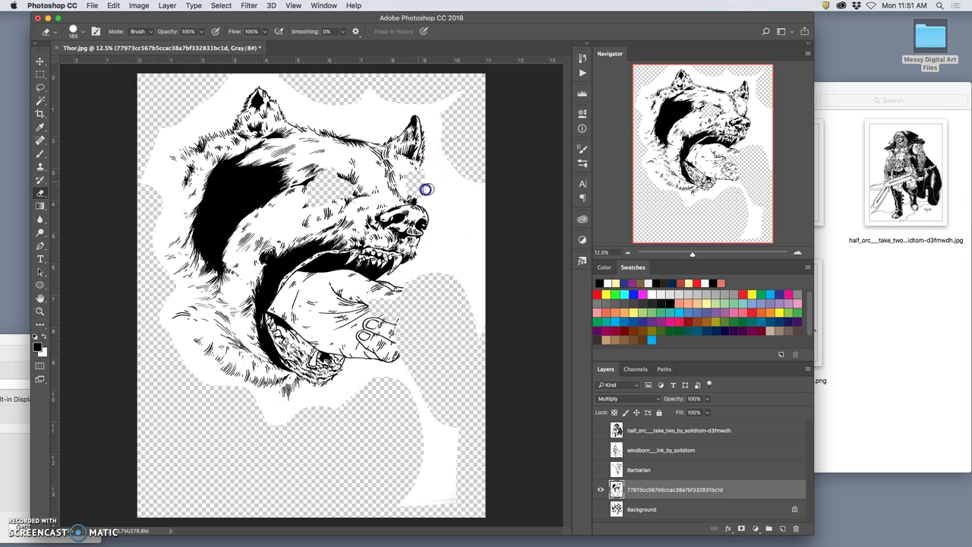
pyautogui.moveTo(449, 304)
pyautogui.mouseDown()
pyautogui.moveTo(413, 218)
pyautogui.moveTo(420, 224)
pyautogui.mouseUp()
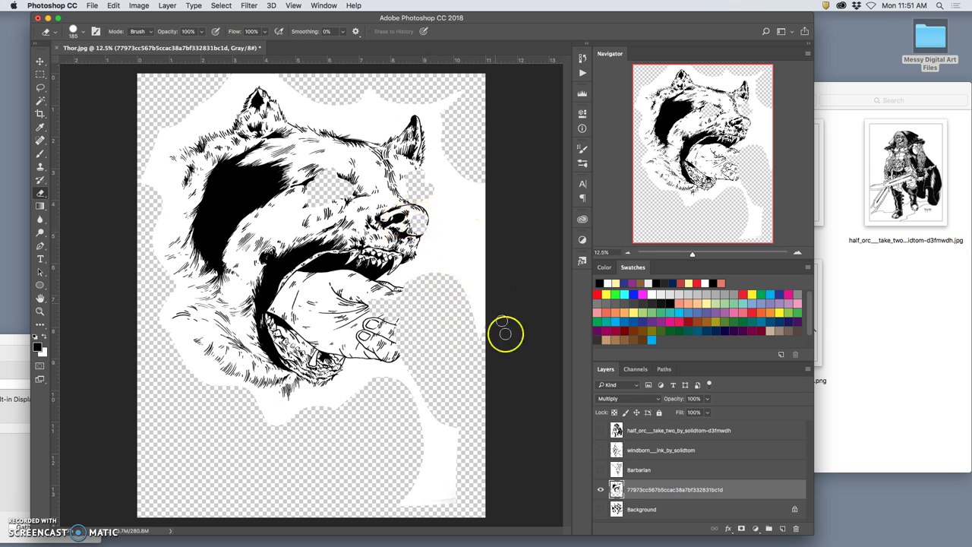
# Show the Thor background again, erase hatching near the wrist and chin, then undo it.
pyautogui.click(601, 509)
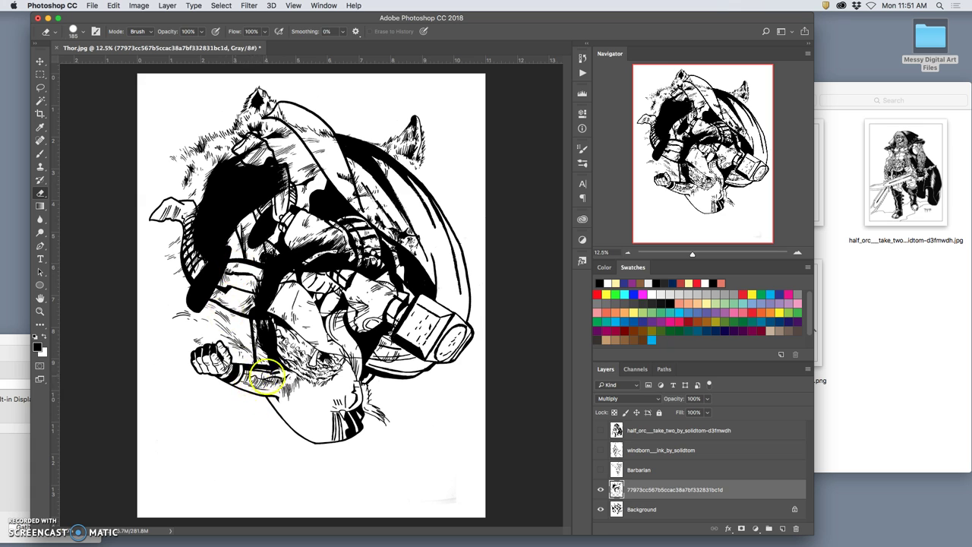
pyautogui.moveTo(265, 378)
pyautogui.mouseDown()
pyautogui.moveTo(285, 398)
pyautogui.moveTo(303, 391)
pyautogui.moveTo(300, 399)
pyautogui.moveTo(278, 387)
pyautogui.moveTo(242, 391)
pyautogui.mouseUp()
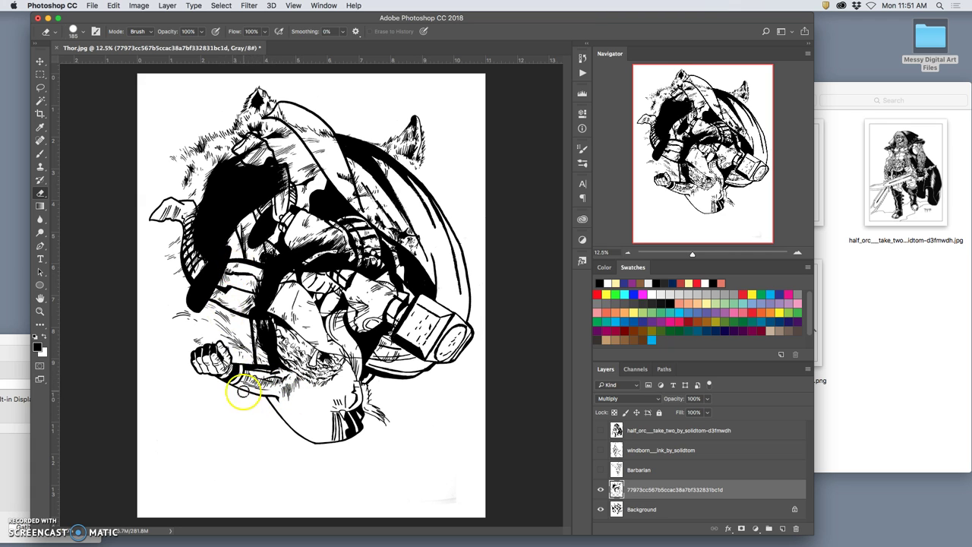
pyautogui.press('super+z')
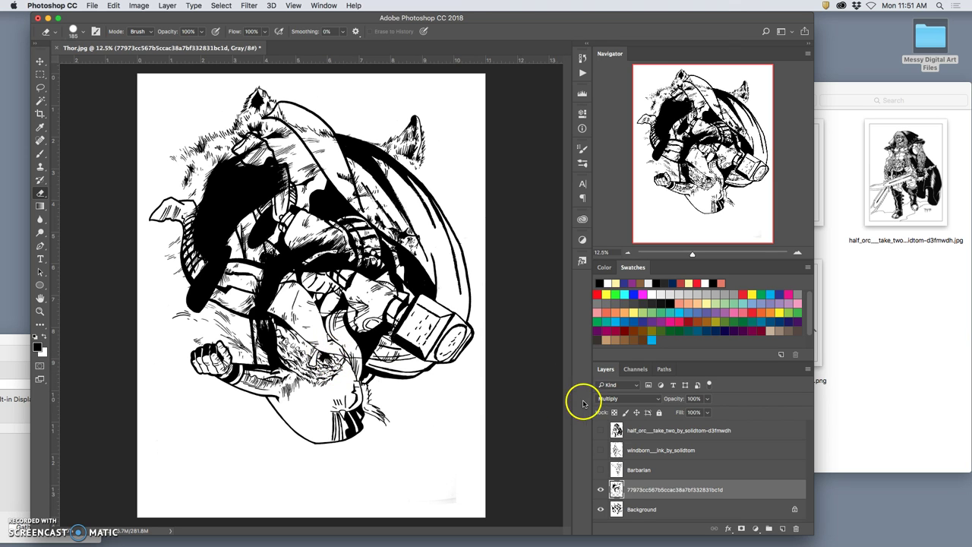
# Show only the Barbarian layer and squash it down from the top to about 91% height.
pyautogui.click(600, 470)
pyautogui.click(659, 470)
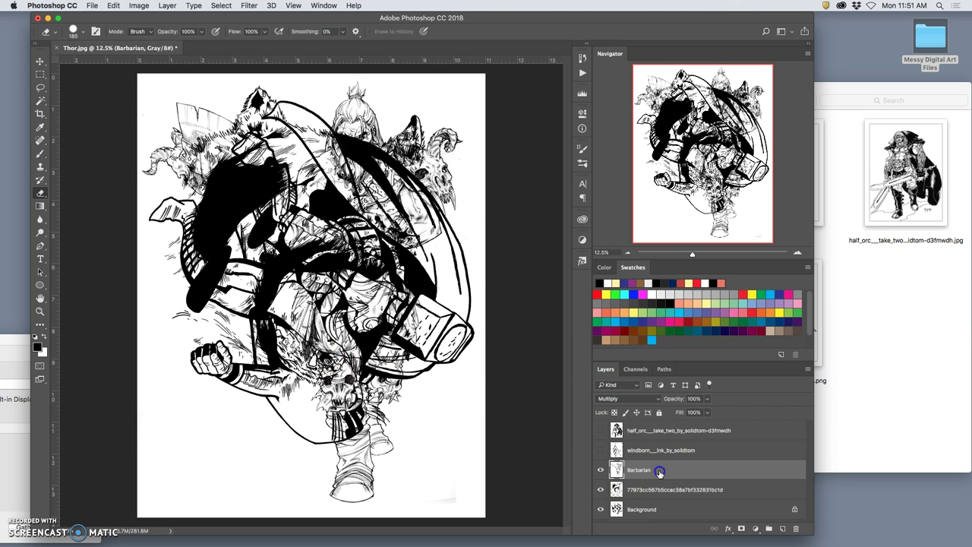
pyautogui.click(600, 490)
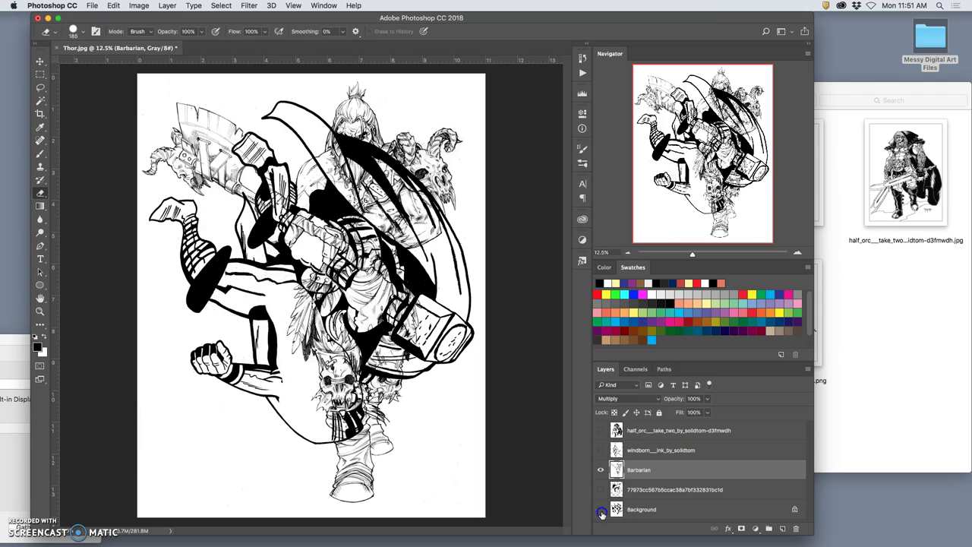
pyautogui.click(600, 509)
pyautogui.press('super+t')
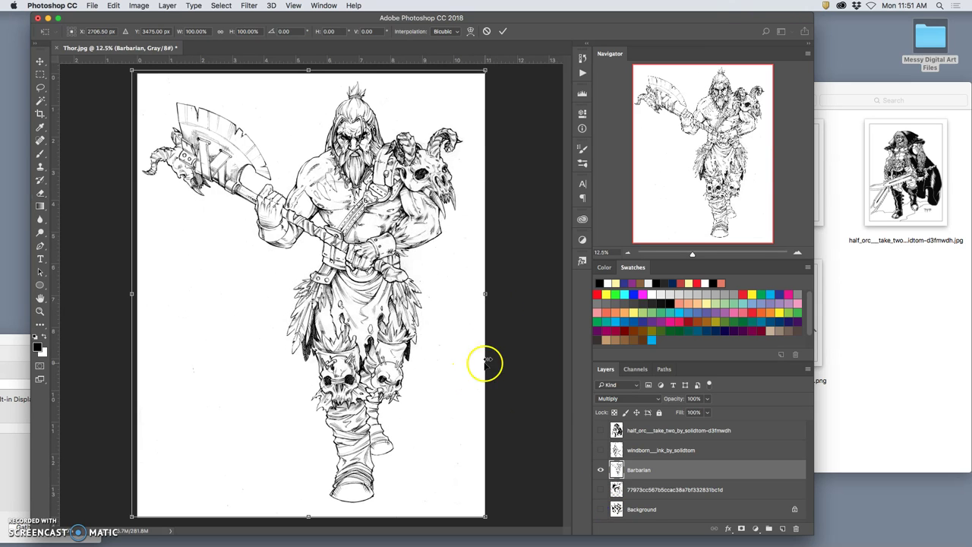
pyautogui.moveTo(487, 71); pyautogui.dragTo(493, 113)
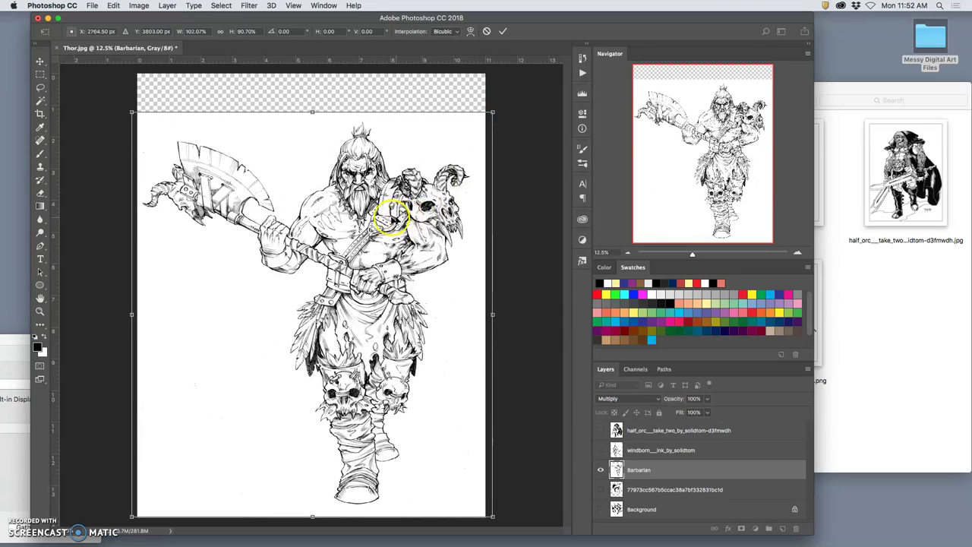
# Warp the Barbarian figure into a curved pose bending rightward, with raised head.
pyautogui.rightClick(391, 218)
pyautogui.click(407, 280)
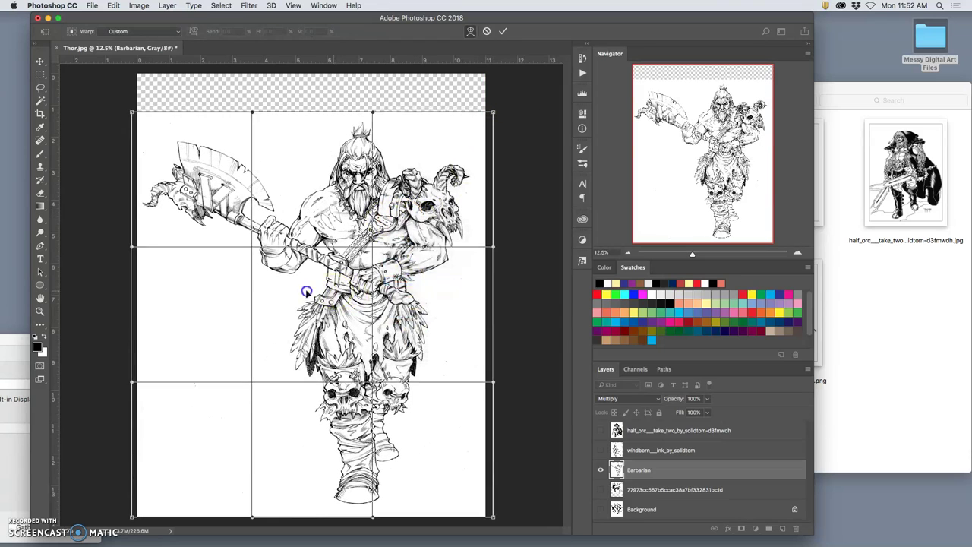
pyautogui.moveTo(306, 291)
pyautogui.mouseDown()
pyautogui.moveTo(342, 276)
pyautogui.moveTo(365, 282)
pyautogui.mouseUp()
pyautogui.moveTo(423, 291); pyautogui.dragTo(451, 304)
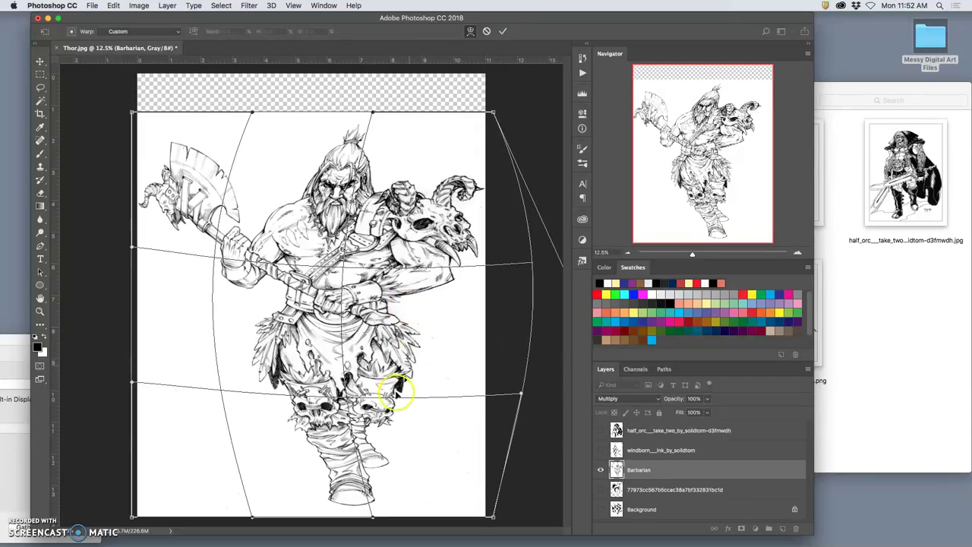
pyautogui.moveTo(393, 391); pyautogui.dragTo(347, 417)
pyautogui.moveTo(322, 156); pyautogui.dragTo(282, 205)
pyautogui.moveTo(190, 191); pyautogui.dragTo(202, 192)
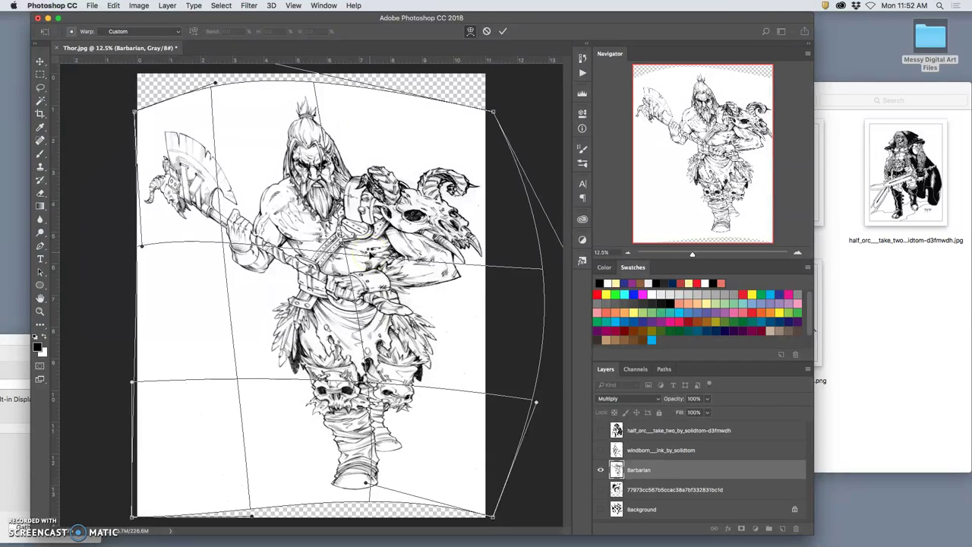
# Apply the first warp, then rotate the Barbarian drawing about -15.7° and scale it to roughly 90%.
pyautogui.press('Return')
pyautogui.press('e')
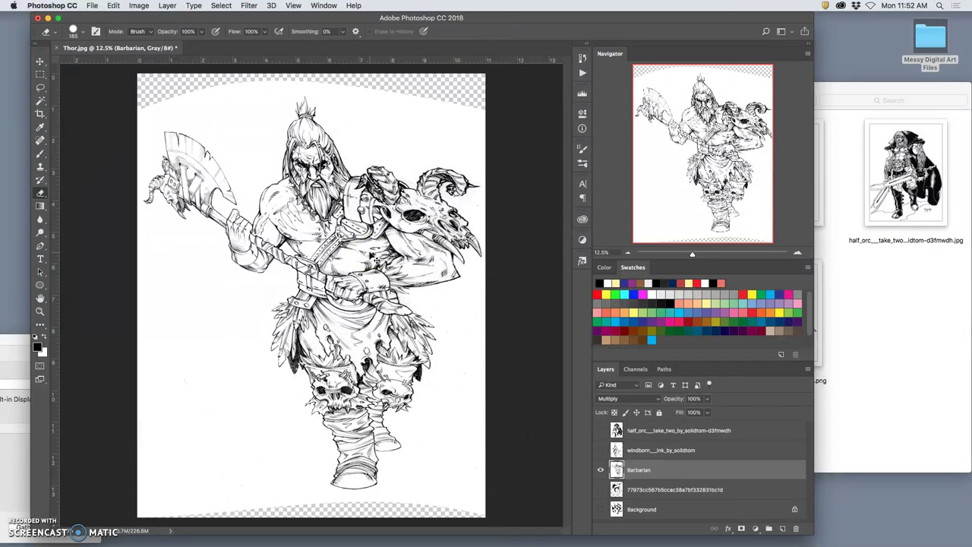
pyautogui.hotkey('ctrl', 't')
pyautogui.click(551, 78)
pyautogui.moveTo(549, 77); pyautogui.dragTo(462, 71)
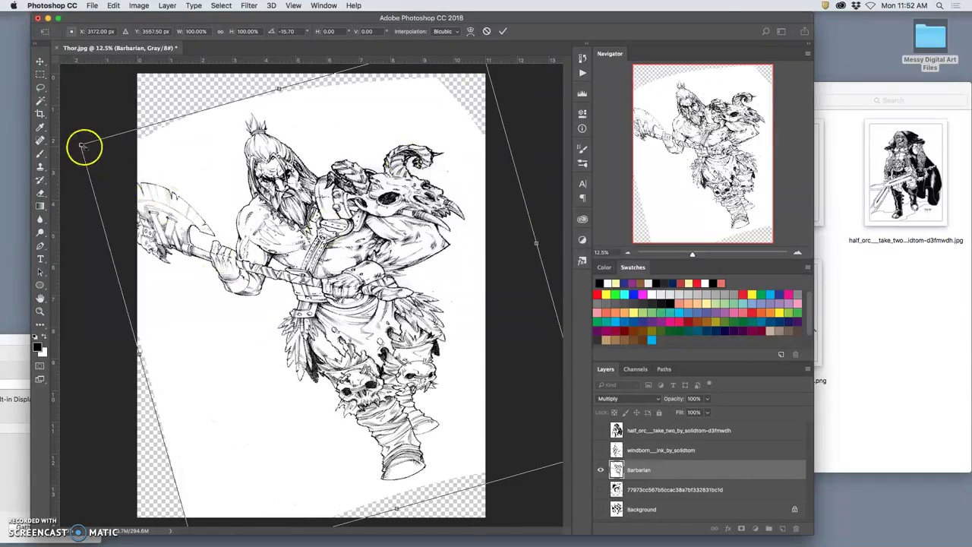
pyautogui.moveTo(81, 145); pyautogui.dragTo(132, 174)
pyautogui.moveTo(332, 237); pyautogui.dragTo(310, 211)
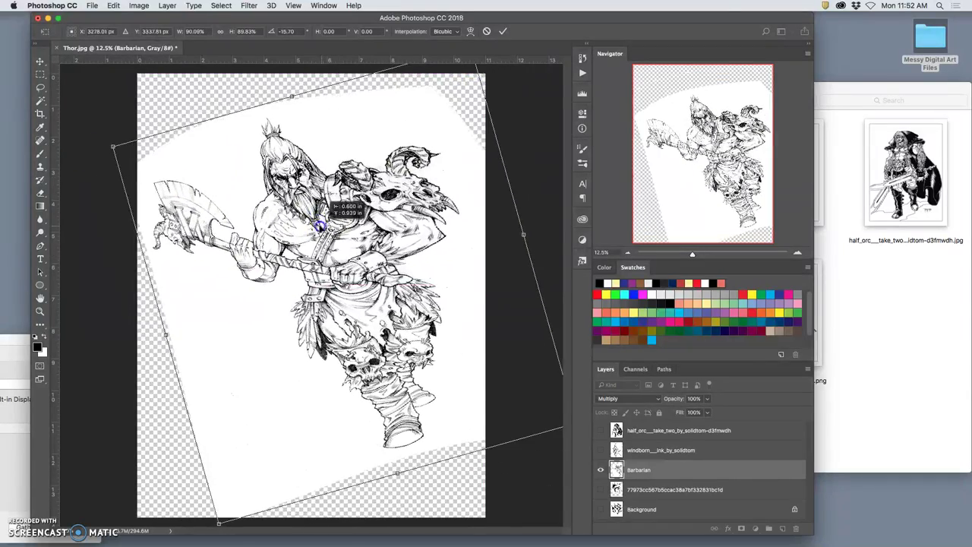
# Warp the Barbarian figure again, bending the middle up-right and lower part down-left.
pyautogui.rightClick(338, 332)
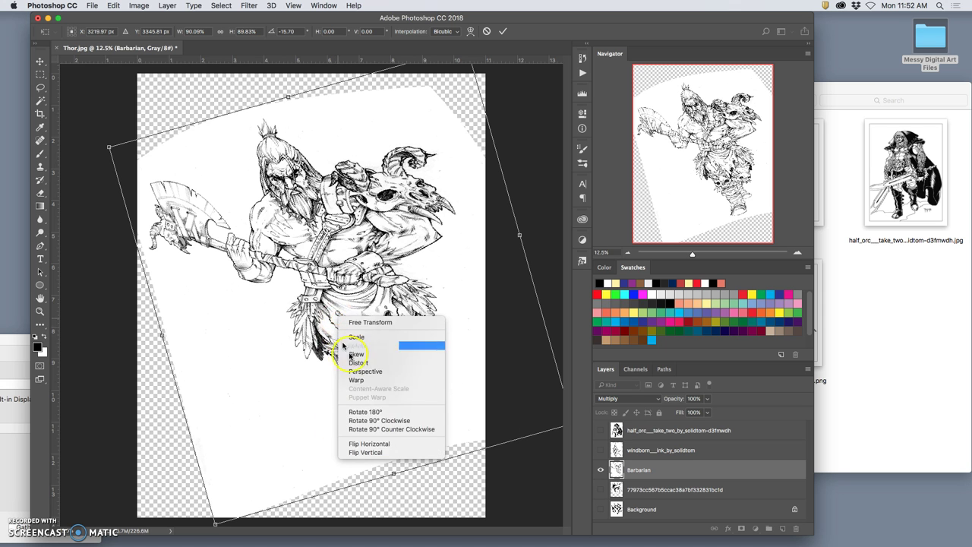
pyautogui.click(432, 381)
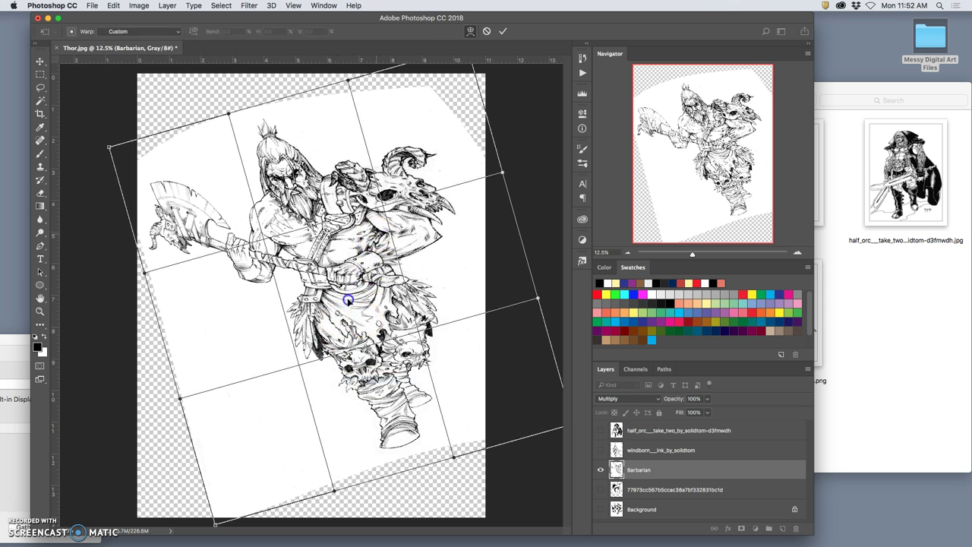
pyautogui.moveTo(348, 300); pyautogui.dragTo(318, 271)
pyautogui.moveTo(293, 447); pyautogui.dragTo(280, 461)
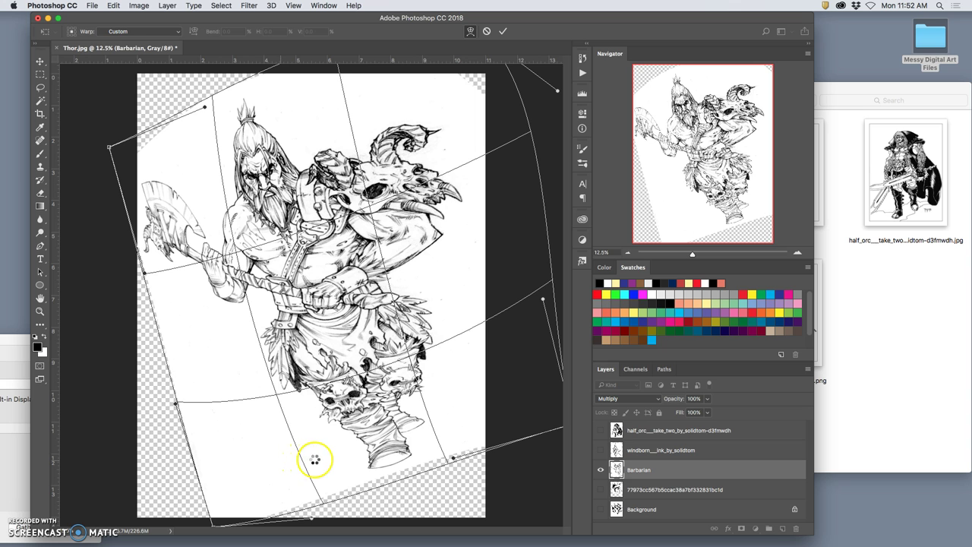
pyautogui.press('Return')
# Turn the Thor artwork and background layers back on.
pyautogui.press('e')
pyautogui.click(600, 490)
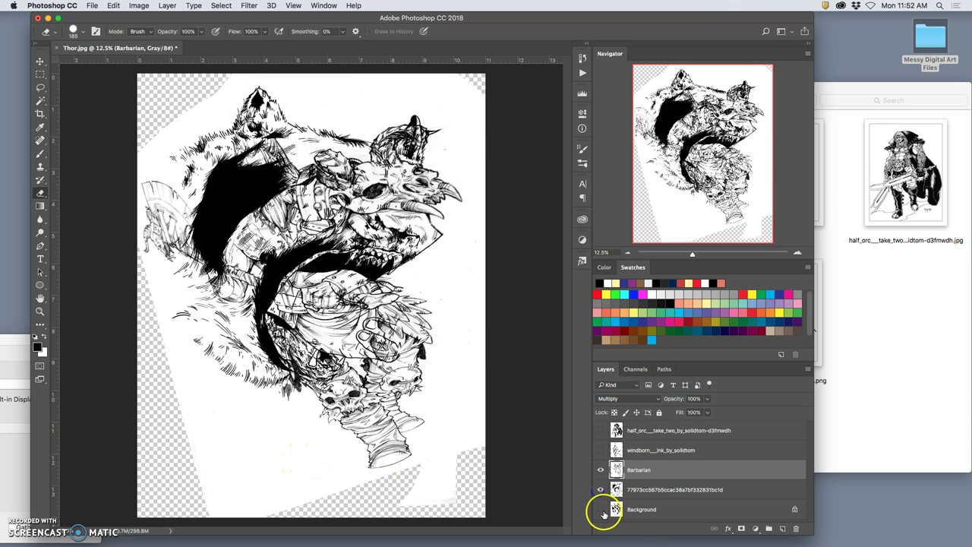
pyautogui.click(600, 509)
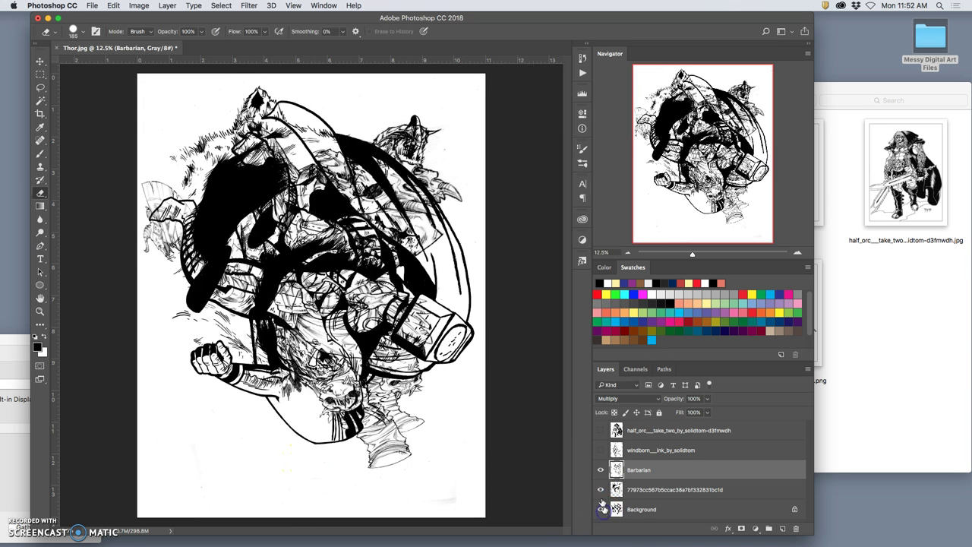
# Move the Barbarian drawing about 0.27 in horizontally and 0.82 in vertically, then lasso the top-centre artwork.
pyautogui.click(40, 61)
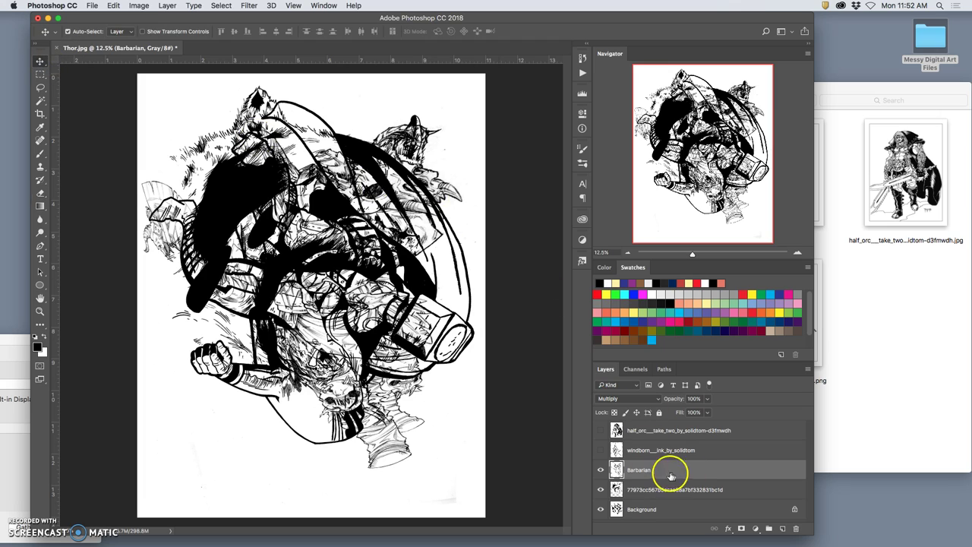
pyautogui.moveTo(451, 149); pyautogui.dragTo(461, 195)
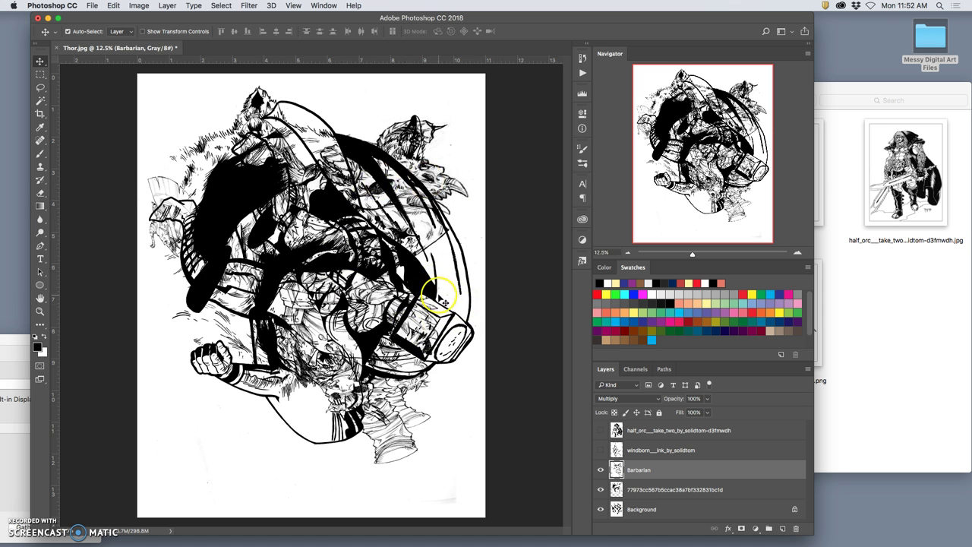
pyautogui.moveTo(445, 174); pyautogui.dragTo(448, 161)
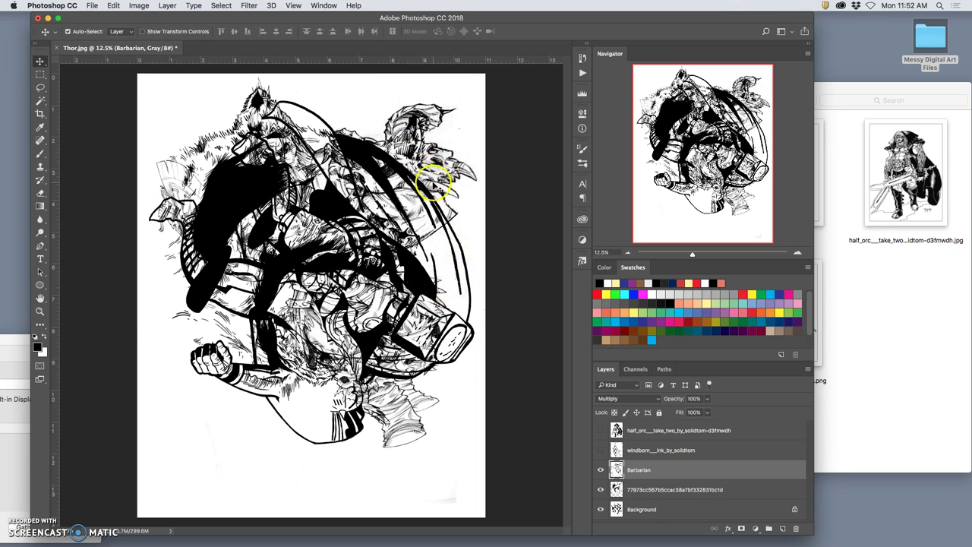
pyautogui.click(40, 88)
pyautogui.moveTo(237, 120)
pyautogui.mouseDown()
pyautogui.moveTo(236, 189)
pyautogui.moveTo(346, 125)
pyautogui.moveTo(339, 110)
pyautogui.moveTo(342, 148)
pyautogui.mouseUp()
# Lasso and delete the faint grey sketch strokes at the artwork's left.
pyautogui.click(345, 166)
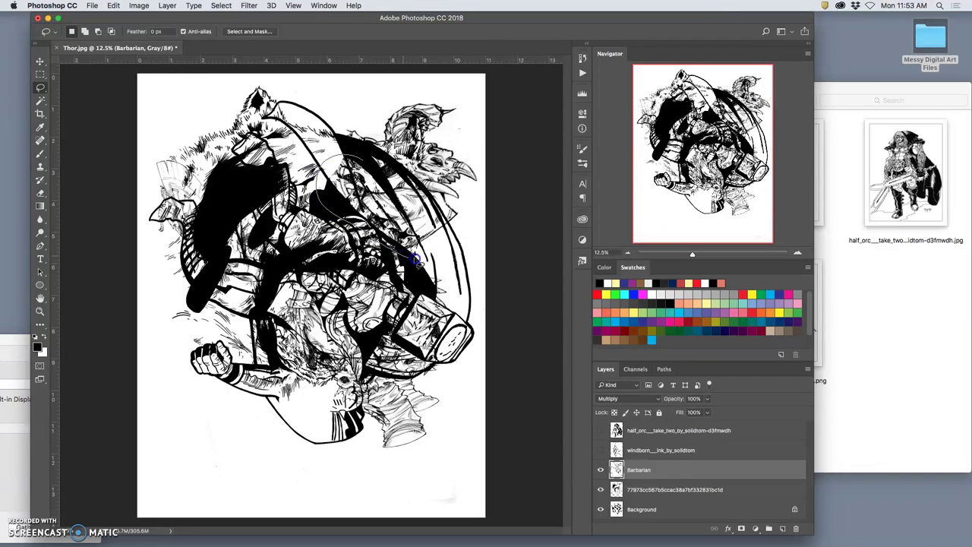
pyautogui.moveTo(415, 260)
pyautogui.mouseDown()
pyautogui.moveTo(390, 175)
pyautogui.moveTo(373, 171)
pyautogui.moveTo(380, 191)
pyautogui.moveTo(412, 205)
pyautogui.moveTo(418, 200)
pyautogui.moveTo(394, 169)
pyautogui.mouseUp()
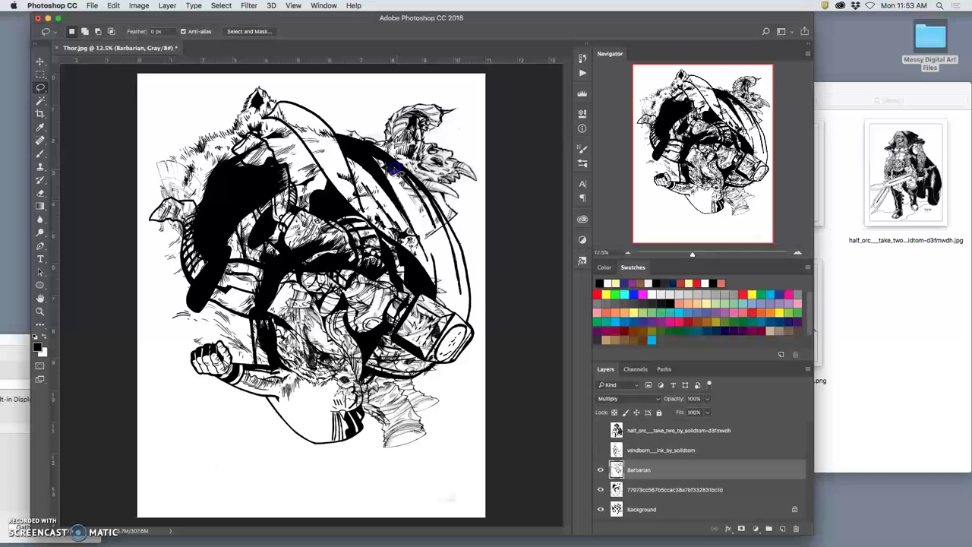
pyautogui.moveTo(433, 217); pyautogui.dragTo(425, 243)
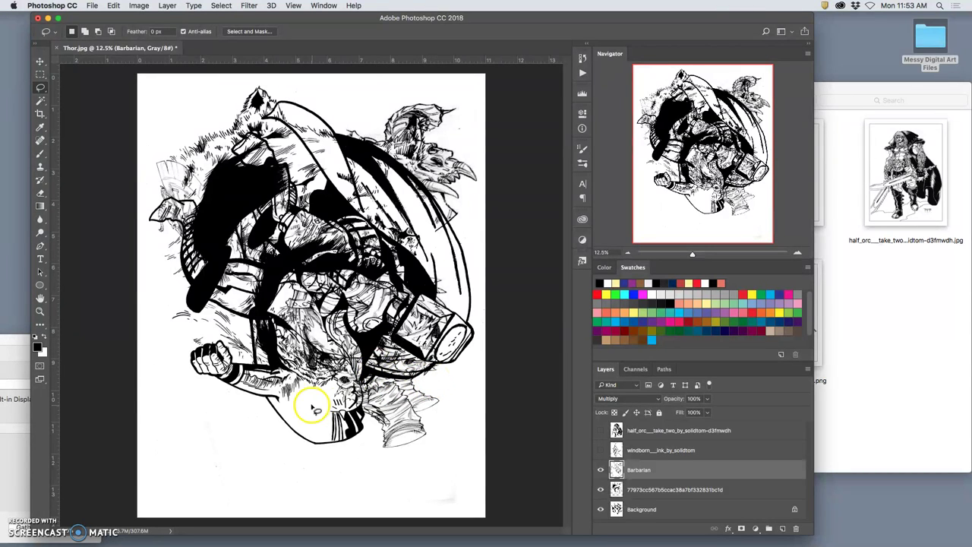
pyautogui.moveTo(180, 244)
pyautogui.mouseDown()
pyautogui.moveTo(158, 248)
pyautogui.moveTo(134, 221)
pyautogui.mouseUp()
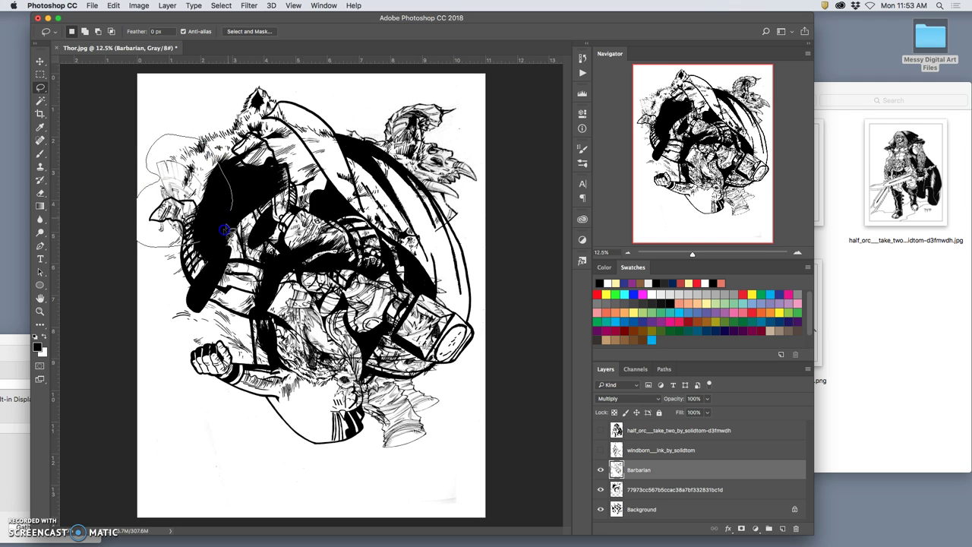
pyautogui.moveTo(225, 231); pyautogui.dragTo(222, 235)
pyautogui.press('BackSpace')
pyautogui.press('super+d')
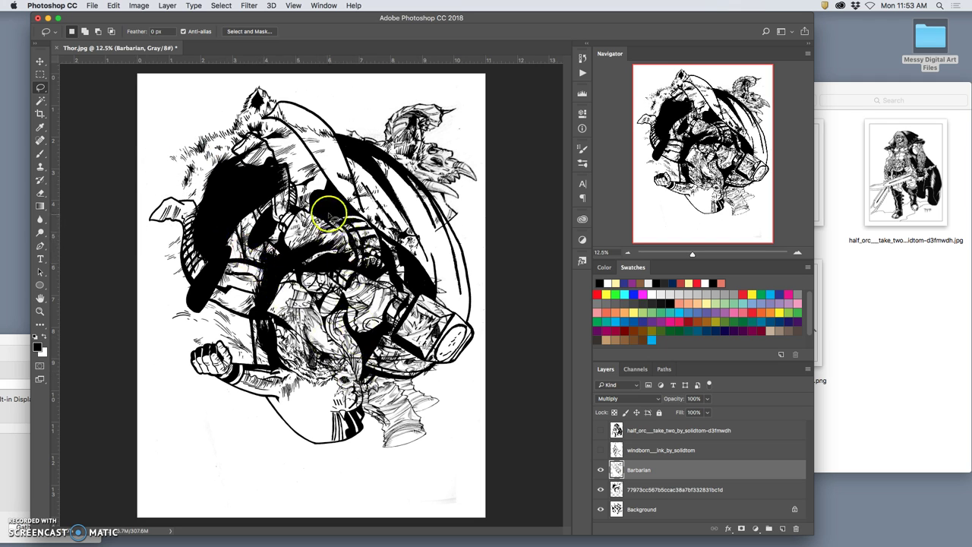
# Delete the faint sketch strokes in the middle and below the fist.
pyautogui.moveTo(250, 317)
pyautogui.mouseDown()
pyautogui.moveTo(325, 312)
pyautogui.moveTo(373, 221)
pyautogui.moveTo(368, 190)
pyautogui.mouseUp()
pyautogui.press('BackSpace')
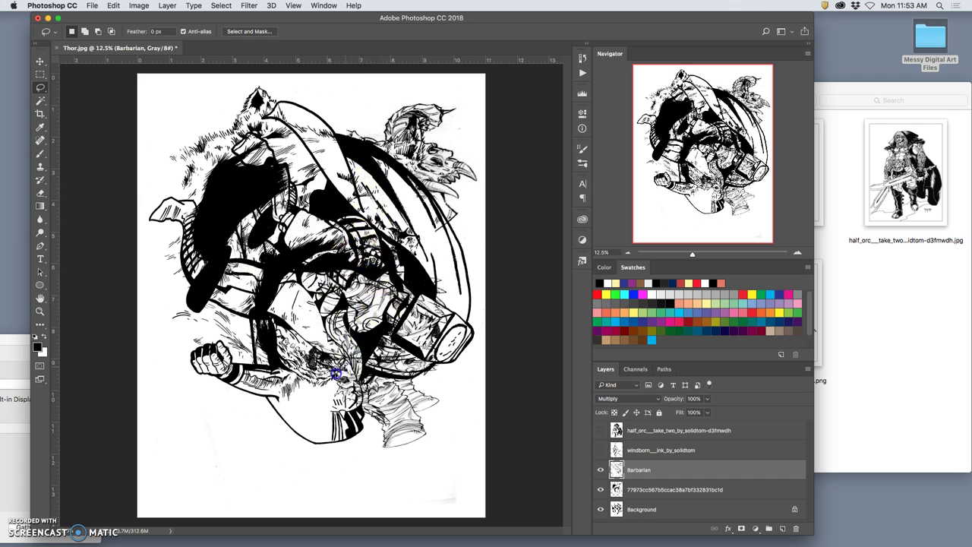
pyautogui.moveTo(373, 364)
pyautogui.mouseDown()
pyautogui.moveTo(354, 380)
pyautogui.moveTo(331, 355)
pyautogui.mouseUp()
pyautogui.press('BackSpace')
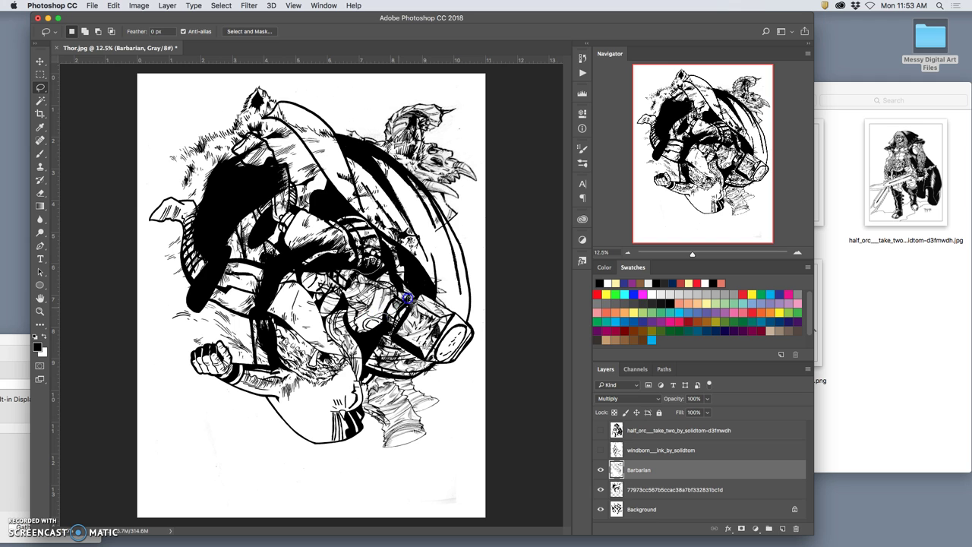
# Trace lasso selections around the wrist and along the arm.
pyautogui.moveTo(389, 351)
pyautogui.mouseDown()
pyautogui.moveTo(423, 370)
pyautogui.moveTo(409, 348)
pyautogui.mouseUp()
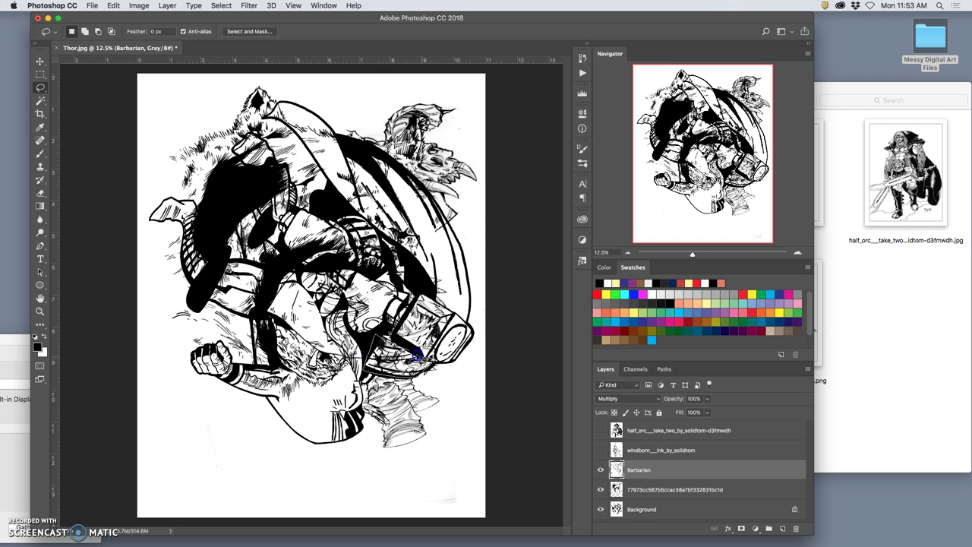
pyautogui.moveTo(367, 342)
pyautogui.mouseDown()
pyautogui.moveTo(385, 373)
pyautogui.moveTo(439, 381)
pyautogui.mouseUp()
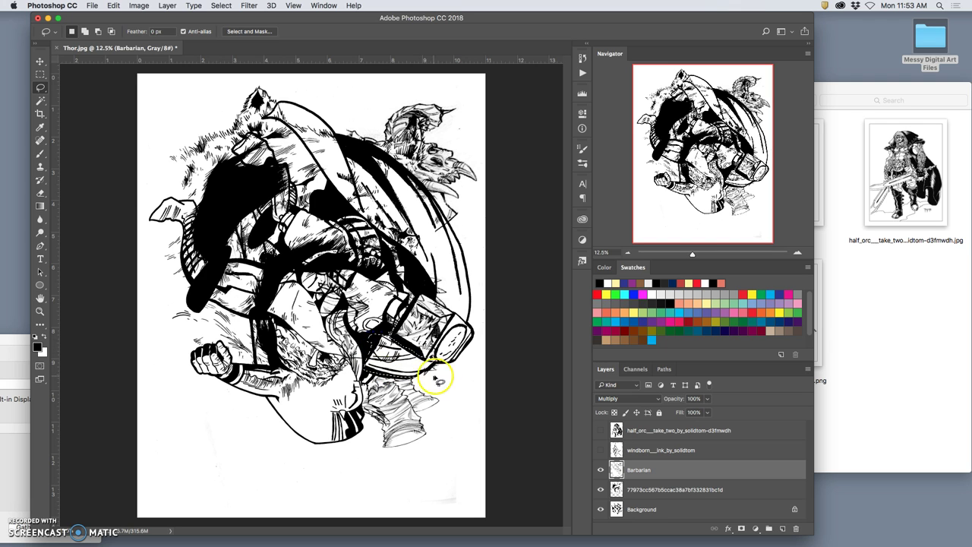
pyautogui.moveTo(406, 305); pyautogui.dragTo(282, 168)
pyautogui.moveTo(283, 170)
pyautogui.mouseDown()
pyautogui.moveTo(401, 282)
pyautogui.moveTo(379, 293)
pyautogui.moveTo(579, 424)
pyautogui.mouseUp()
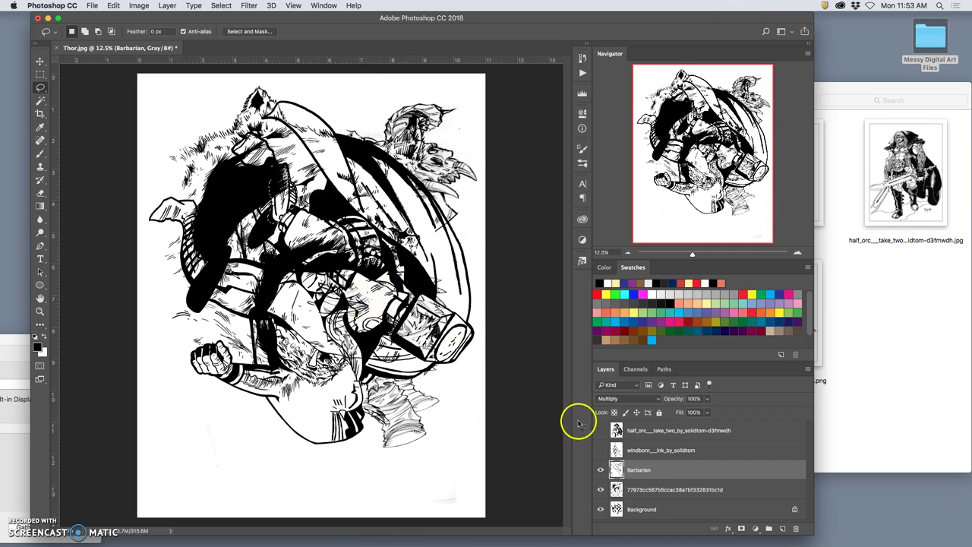
# Compare the Barbarian layer with the wolf layer beneath by switching between them.
pyautogui.click(653, 494)
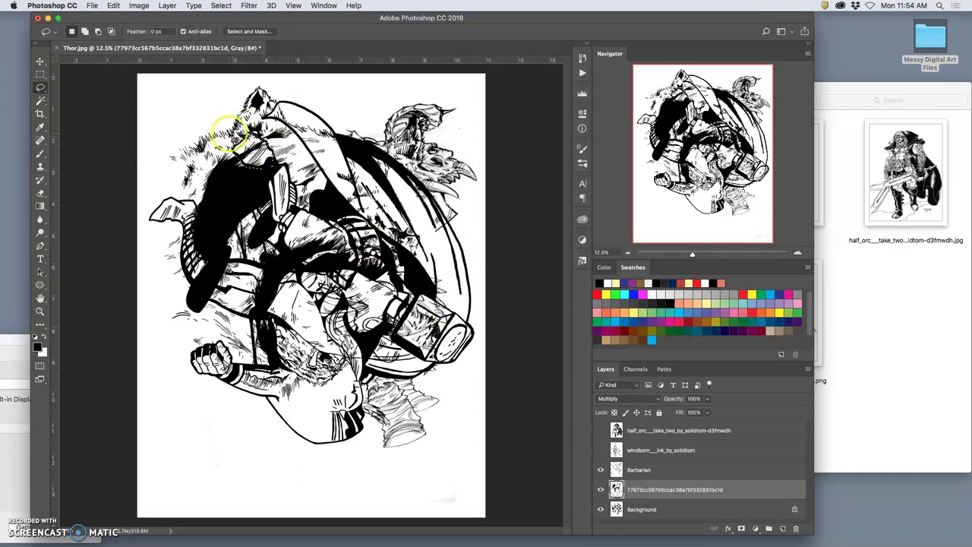
pyautogui.click(677, 469)
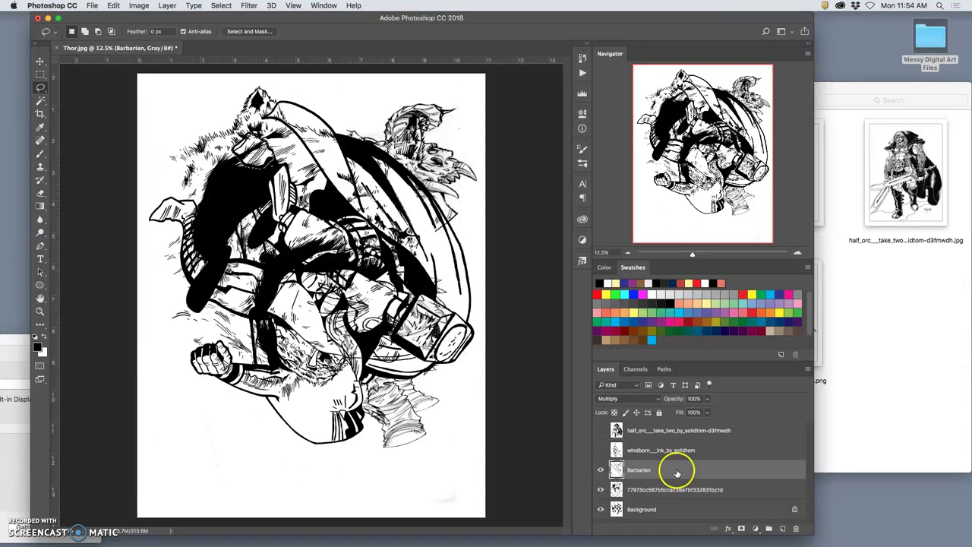
pyautogui.click(675, 497)
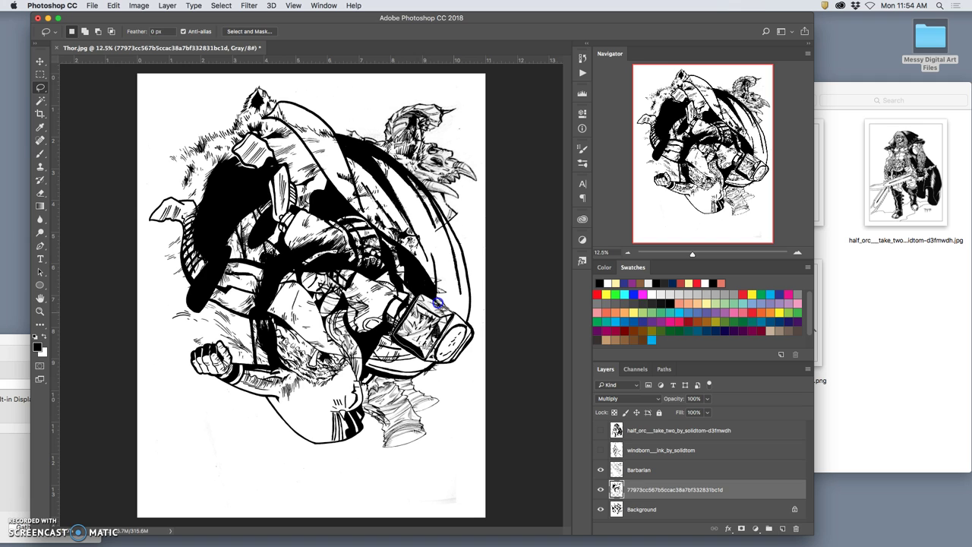
pyautogui.click(659, 471)
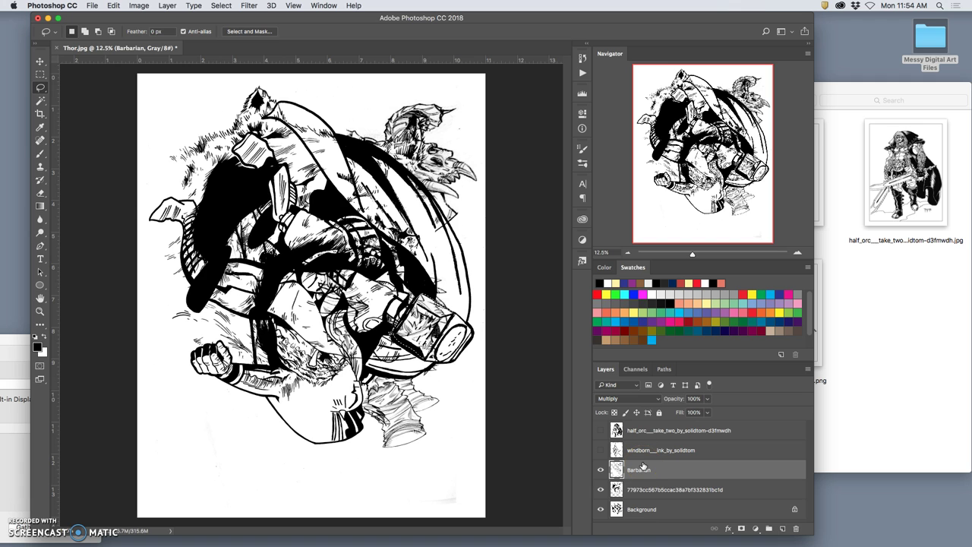
# Lasso part of the figure's torso on the Barbarian layer to clear stray strokes.
pyautogui.click(626, 462)
pyautogui.click(468, 409)
pyautogui.moveTo(280, 242)
pyautogui.mouseDown()
pyautogui.moveTo(228, 250)
pyautogui.moveTo(237, 226)
pyautogui.mouseUp()
pyautogui.click(325, 289)
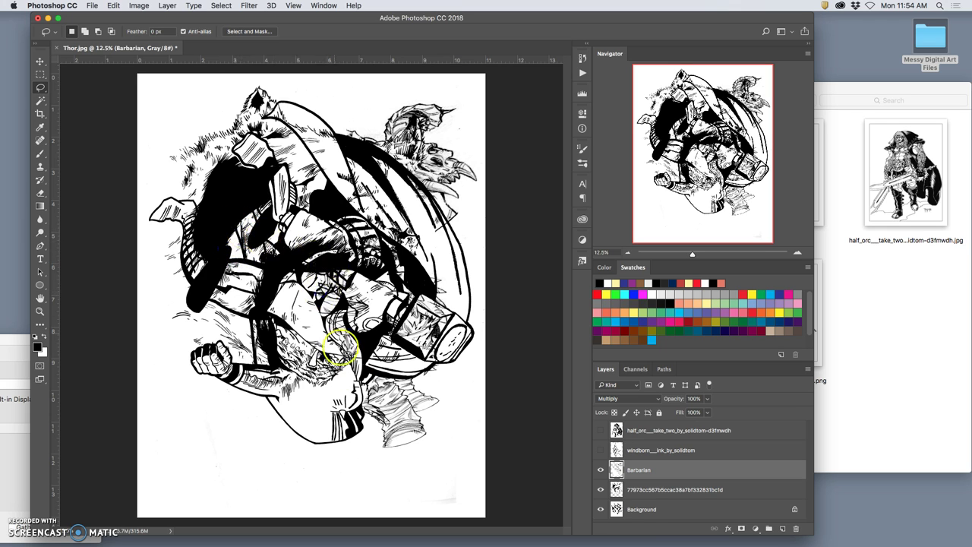
# Show and select the windborn layer, hiding the Barbarian, wolf and Background layers.
pyautogui.click(600, 449)
pyautogui.click(655, 450)
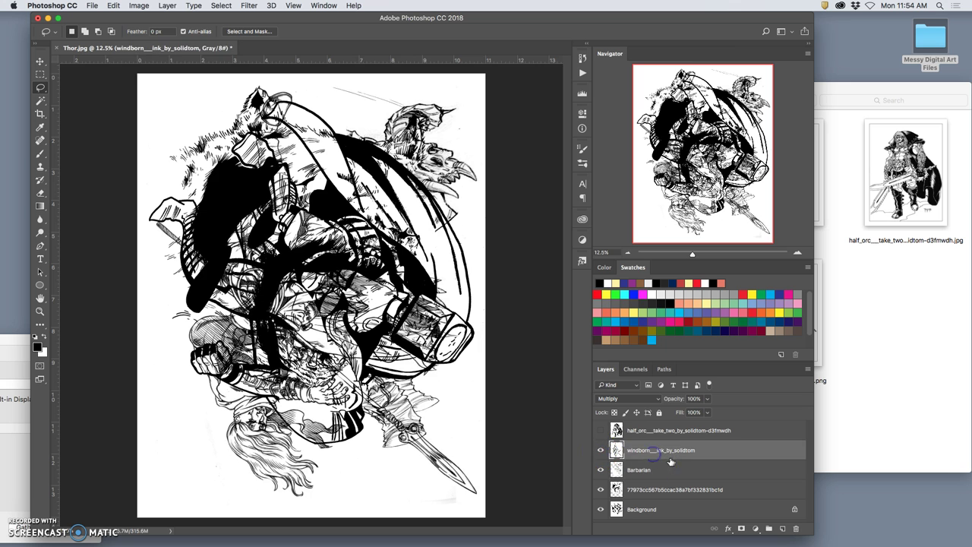
pyautogui.click(600, 469)
pyautogui.click(600, 489)
pyautogui.click(600, 509)
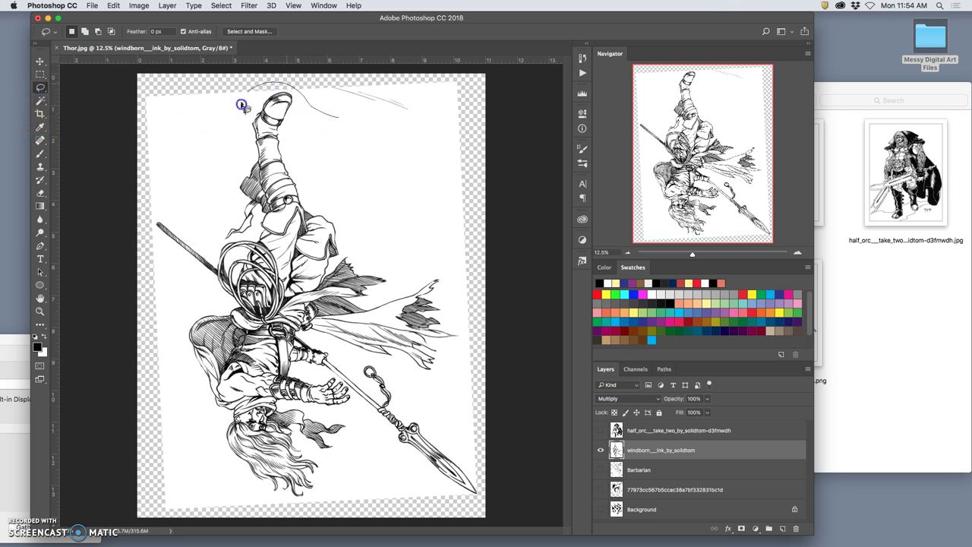
# Clear the empty area above the windborn drawing and erase the character's face.
pyautogui.moveTo(196, 143)
pyautogui.mouseDown()
pyautogui.moveTo(257, 75)
pyautogui.moveTo(346, 68)
pyautogui.moveTo(403, 186)
pyautogui.mouseUp()
pyautogui.click(342, 147)
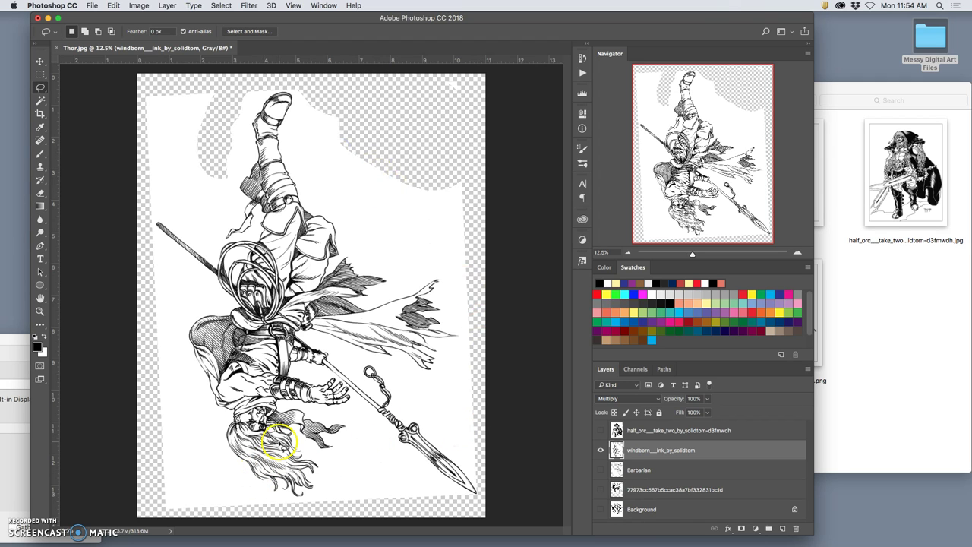
pyautogui.click(261, 437)
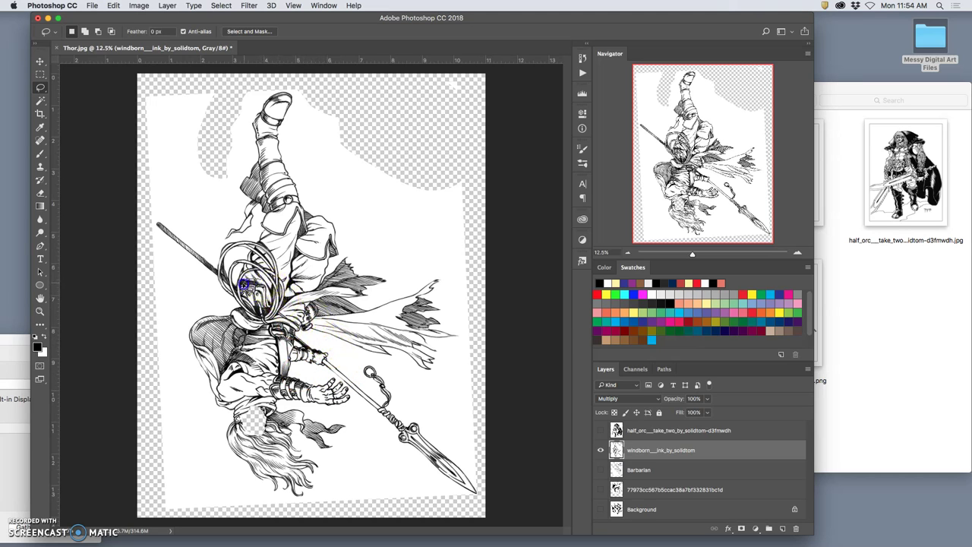
pyautogui.moveTo(269, 286); pyautogui.dragTo(283, 305)
pyautogui.press('Delete')
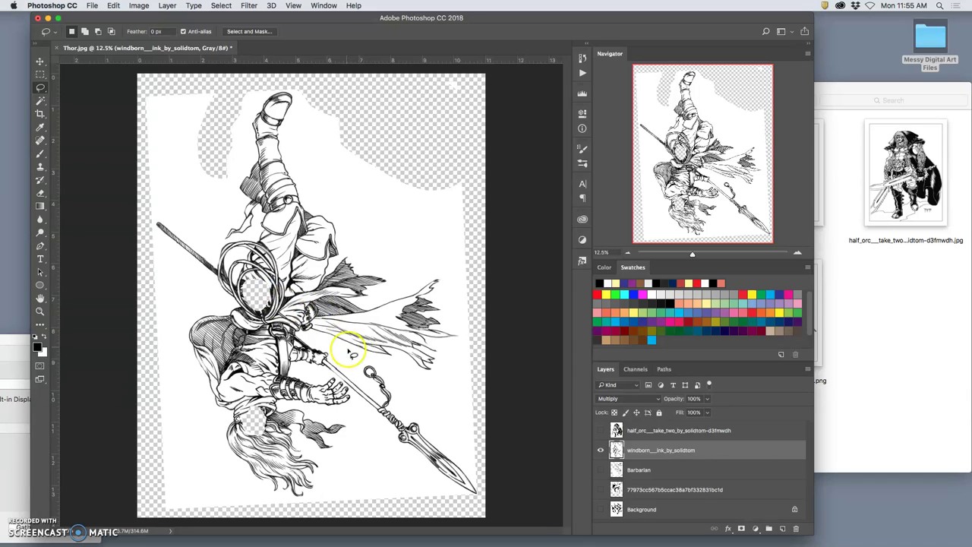
# Make the Barbarian, the layer beneath it and the Background layer visible again.
pyautogui.click(600, 470)
pyautogui.click(600, 489)
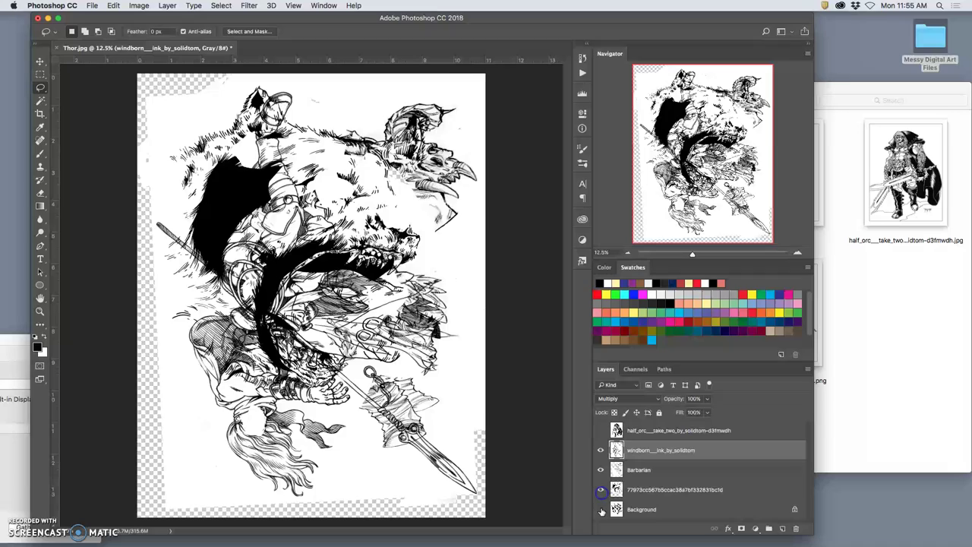
pyautogui.click(600, 509)
# Scale the windborn drawing to about 108% by 103%, tilt it 15° and shift it down.
pyautogui.press('super+t')
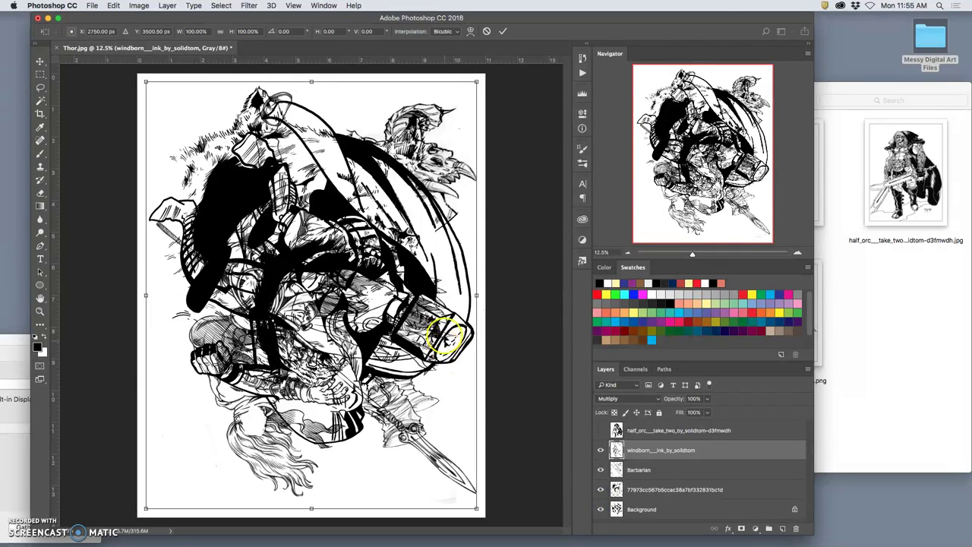
pyautogui.moveTo(473, 77); pyautogui.dragTo(536, 163)
pyautogui.moveTo(322, 281); pyautogui.dragTo(303, 246)
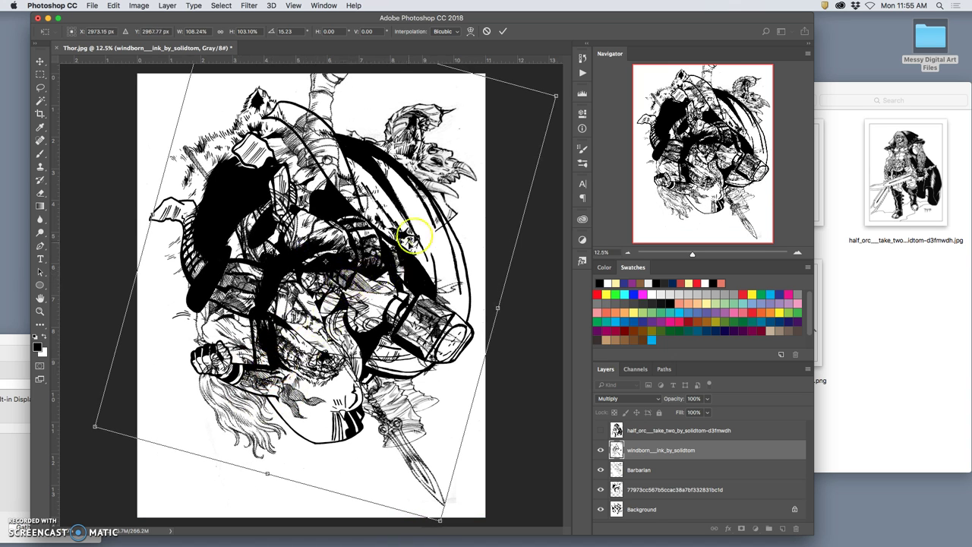
pyautogui.press('Return')
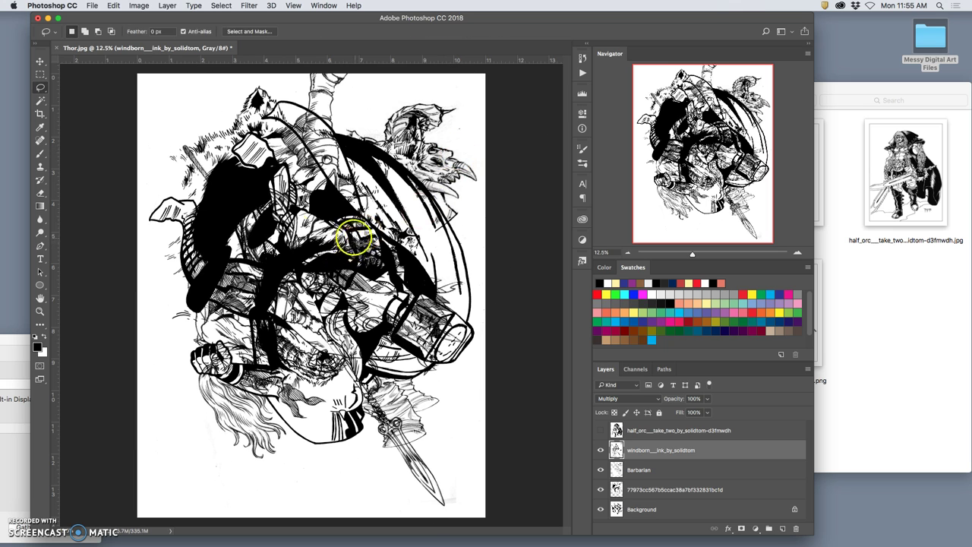
# Zoom out to the whole page and lasso-erase a first area of the windborn drawing.
pyautogui.click(41, 88)
pyautogui.press('super+minus')
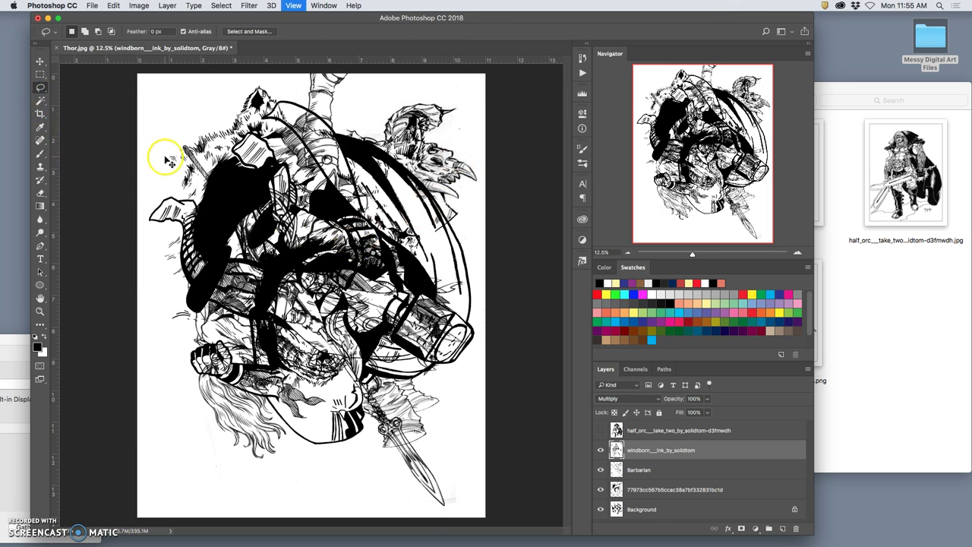
pyautogui.moveTo(237, 147)
pyautogui.mouseDown()
pyautogui.moveTo(232, 207)
pyautogui.moveTo(308, 241)
pyautogui.mouseUp()
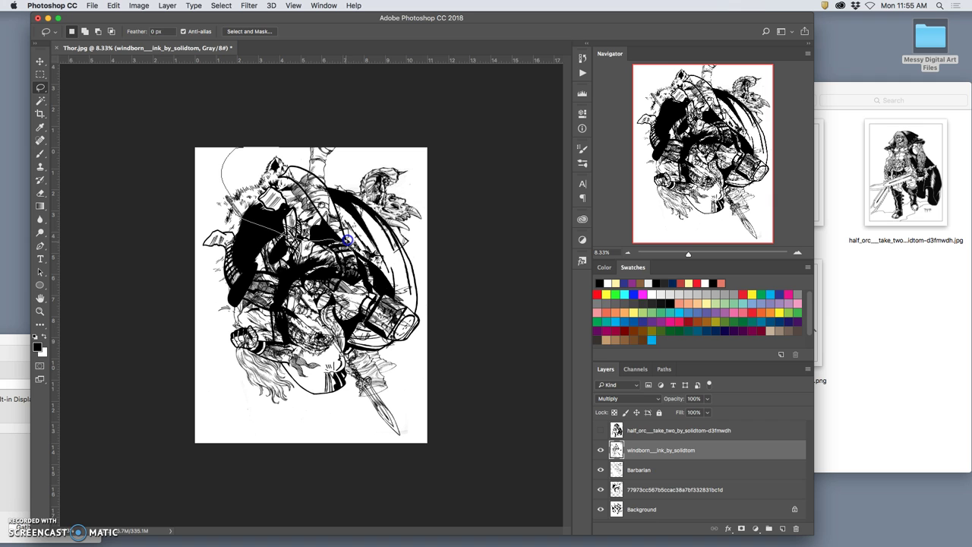
pyautogui.moveTo(353, 139)
pyautogui.mouseDown()
pyautogui.moveTo(356, 202)
pyautogui.moveTo(387, 320)
pyautogui.moveTo(376, 328)
pyautogui.moveTo(306, 272)
pyautogui.moveTo(279, 309)
pyautogui.moveTo(279, 338)
pyautogui.mouseUp()
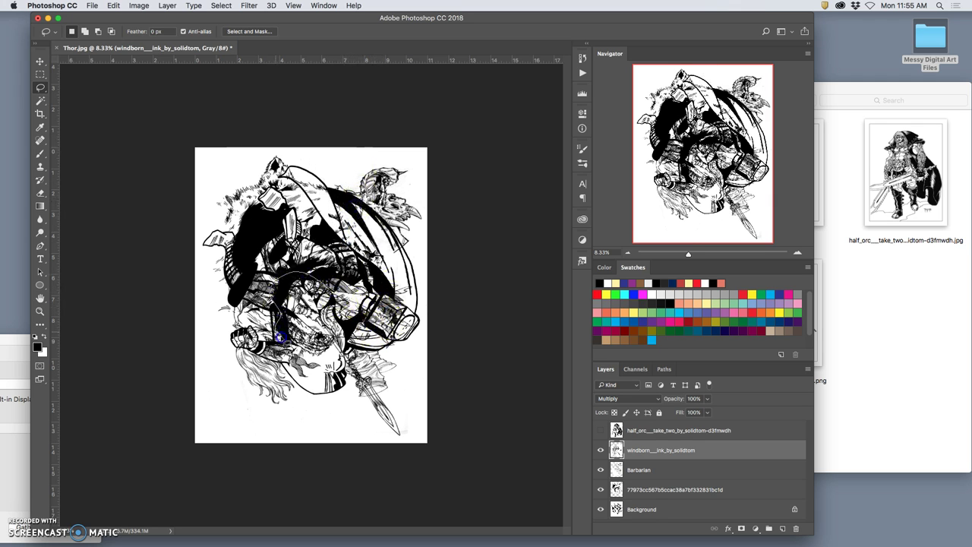
pyautogui.moveTo(353, 293); pyautogui.dragTo(354, 292)
pyautogui.press('Delete')
# Lasso-erase a dark patch and hatching toward the lower left of the windborn drawing.
pyautogui.moveTo(317, 239)
pyautogui.mouseDown()
pyautogui.moveTo(262, 225)
pyautogui.moveTo(234, 260)
pyautogui.mouseUp()
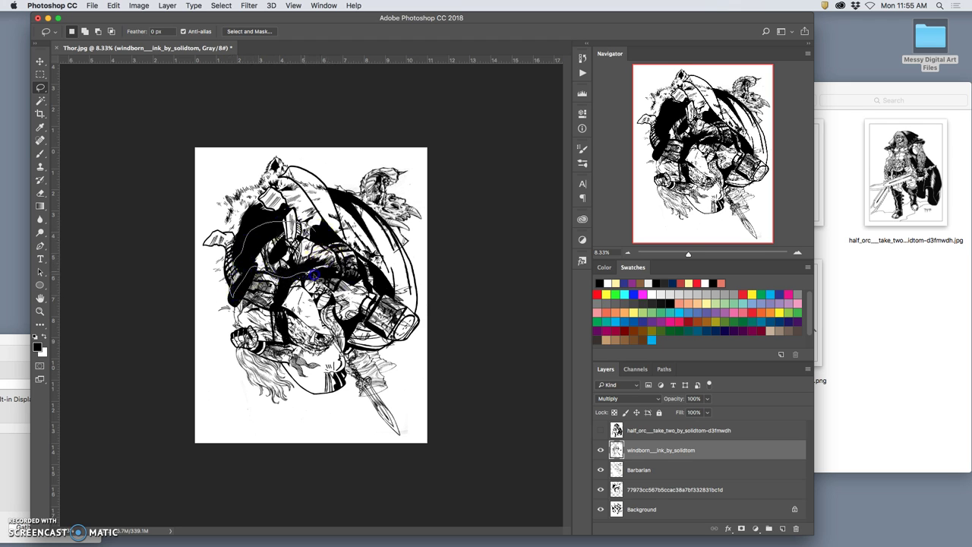
pyautogui.moveTo(351, 248)
pyautogui.mouseDown()
pyautogui.moveTo(387, 310)
pyautogui.moveTo(388, 286)
pyautogui.moveTo(366, 323)
pyautogui.moveTo(387, 337)
pyautogui.moveTo(401, 307)
pyautogui.moveTo(377, 286)
pyautogui.mouseUp()
pyautogui.press('Delete')
pyautogui.press('Delete')
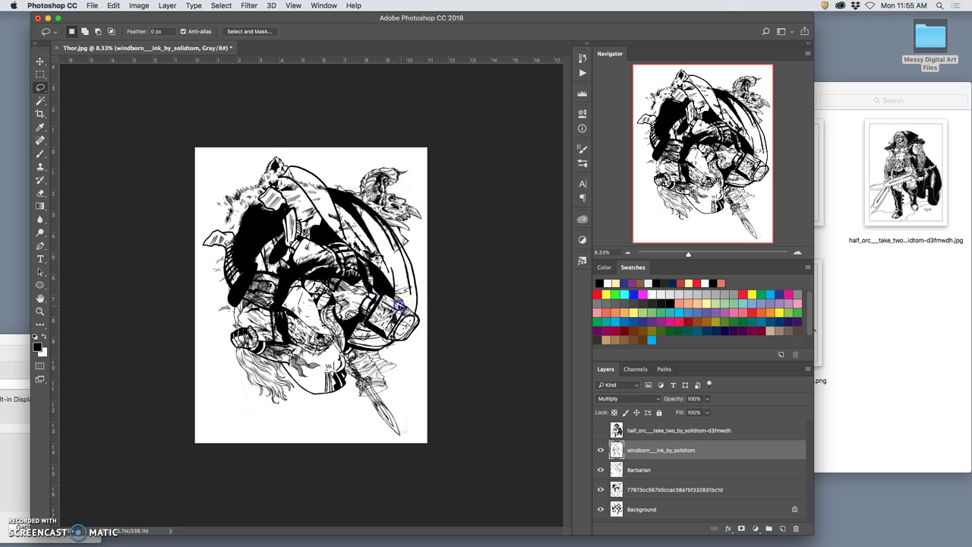
pyautogui.press('Delete')
pyautogui.moveTo(410, 307)
pyautogui.mouseDown()
pyautogui.moveTo(423, 360)
pyautogui.moveTo(391, 375)
pyautogui.moveTo(385, 401)
pyautogui.mouseUp()
pyautogui.press('Delete')
pyautogui.click(464, 454)
# On the Barbarian layer, erase the hatching beside the sword blade.
pyautogui.click(639, 469)
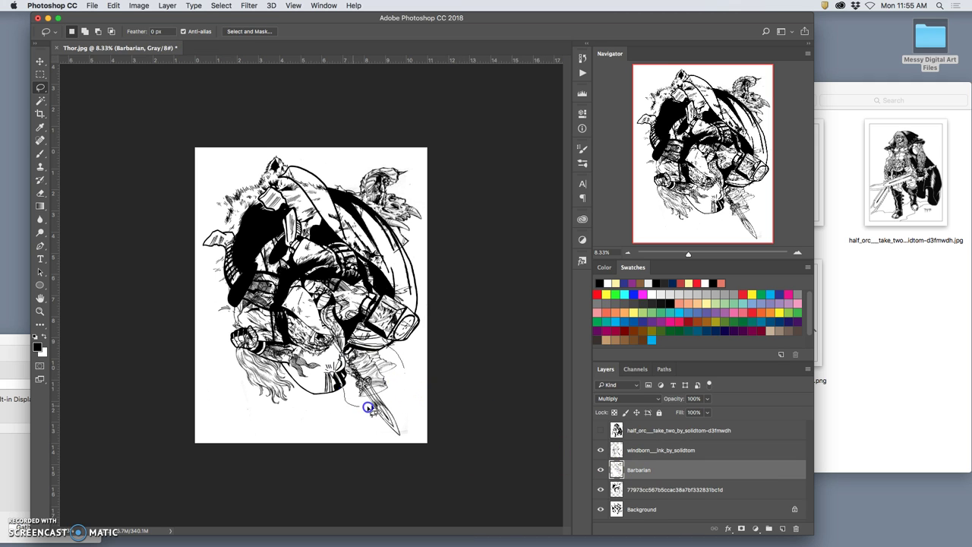
pyautogui.moveTo(367, 408); pyautogui.dragTo(403, 369)
pyautogui.press('Delete')
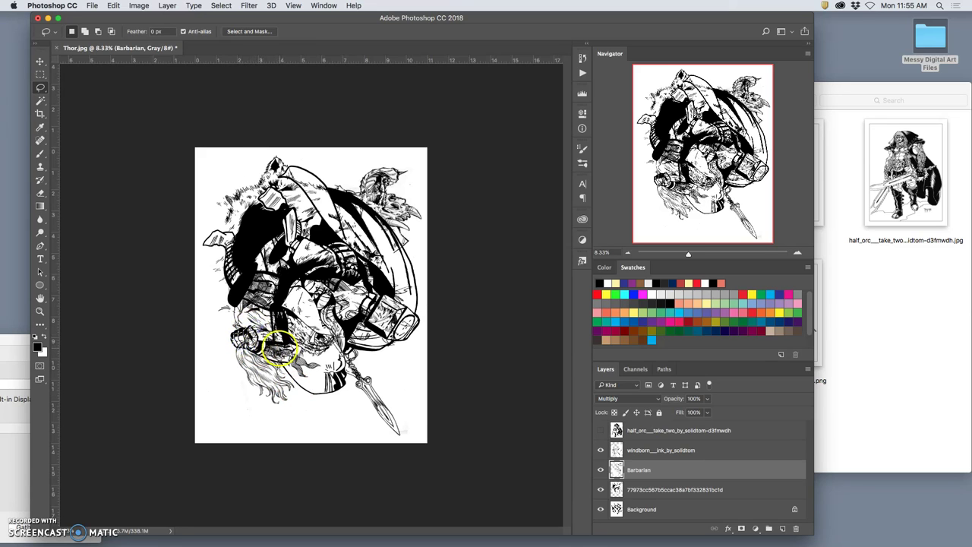
# Show the half_orc drawing and make its layer active.
pyautogui.click(660, 453)
pyautogui.click(661, 491)
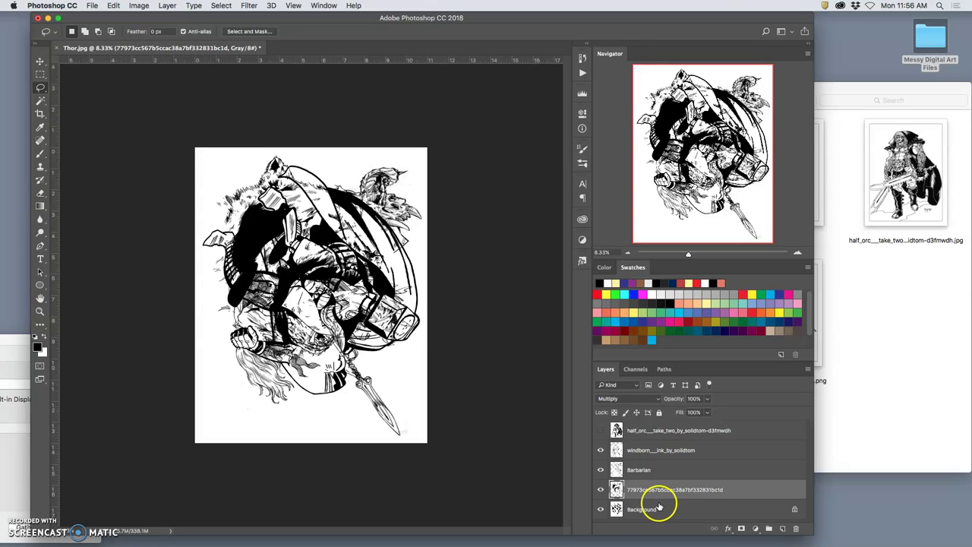
pyautogui.click(600, 430)
pyautogui.click(647, 431)
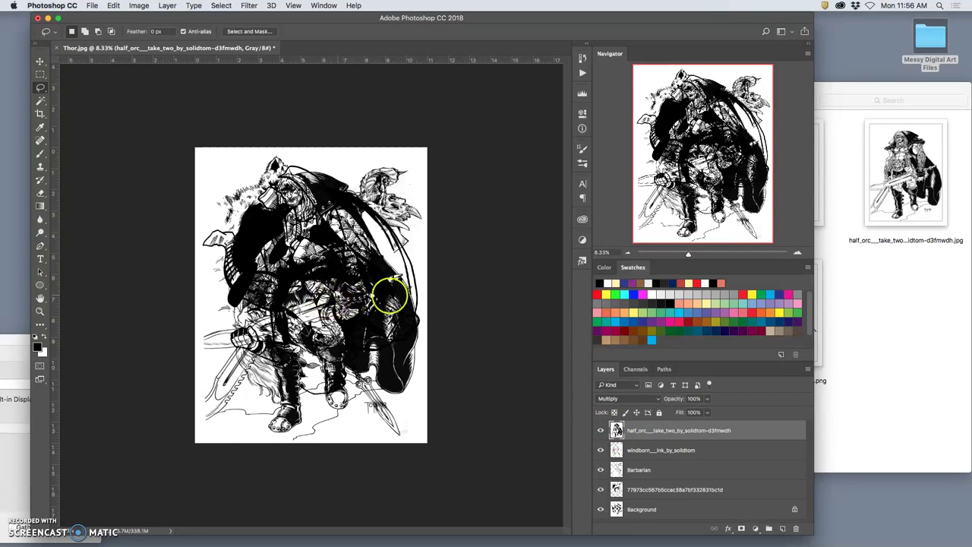
# Scale half_orc to 70%, rotate it about 51°, and hide all other layers.
pyautogui.press('super+t')
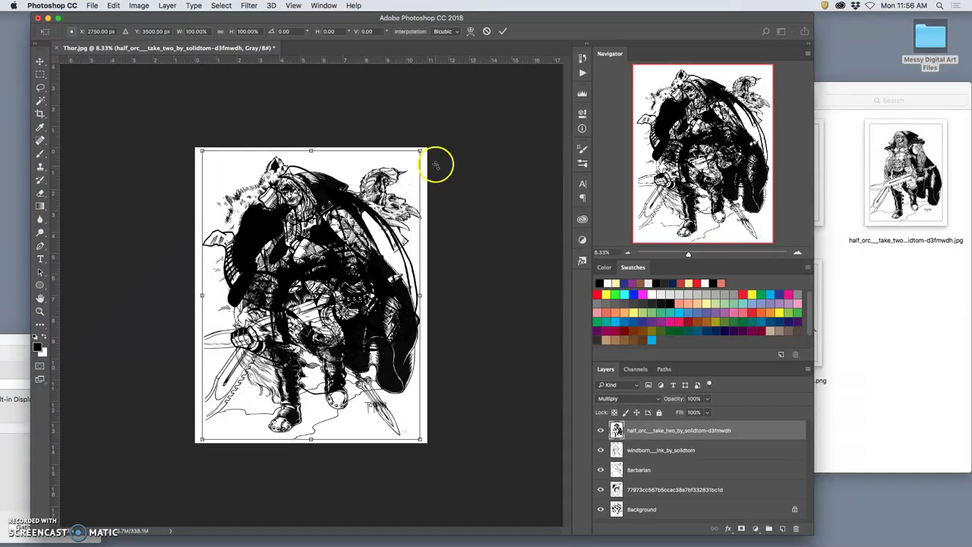
pyautogui.moveTo(420, 152); pyautogui.dragTo(411, 326)
pyautogui.moveTo(316, 338); pyautogui.dragTo(373, 326)
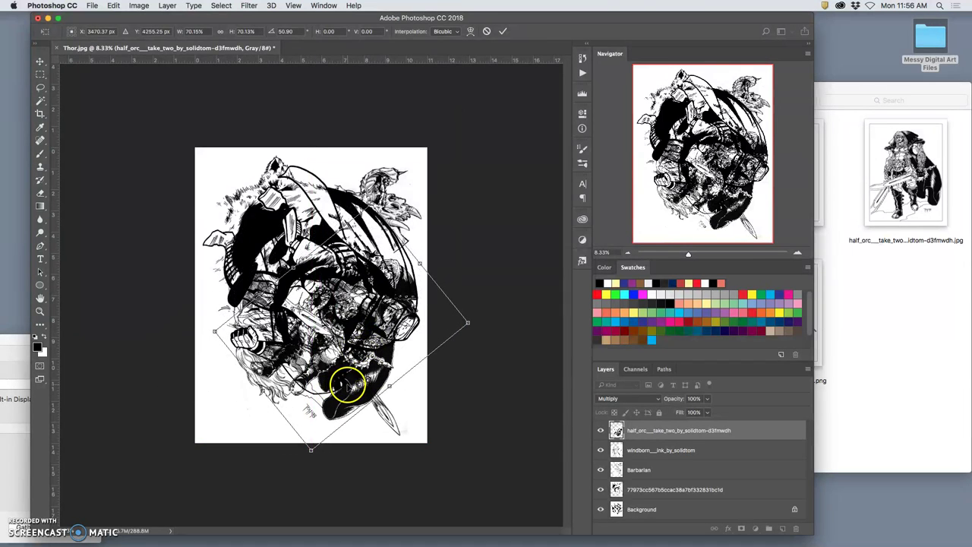
pyautogui.doubleClick(347, 388)
pyautogui.click(601, 451)
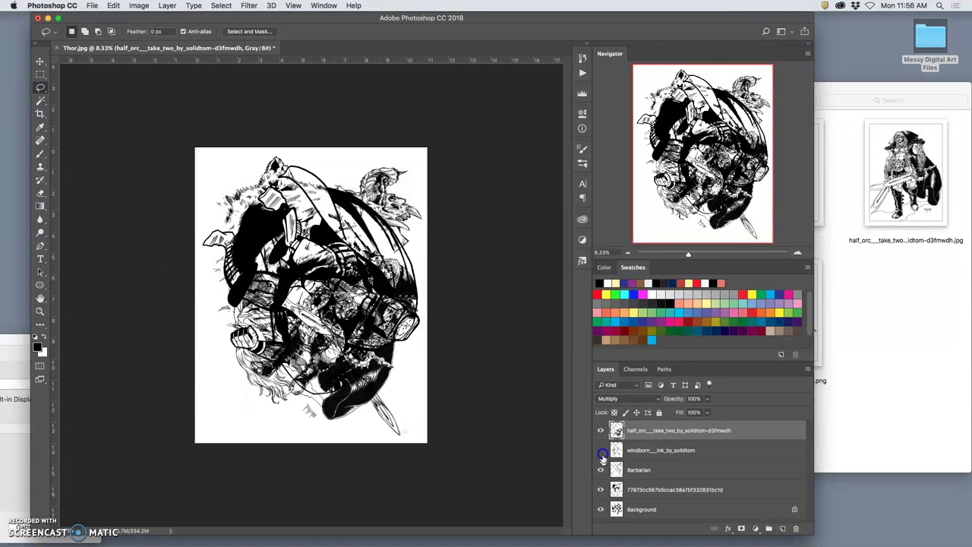
pyautogui.moveTo(603, 454); pyautogui.dragTo(601, 509)
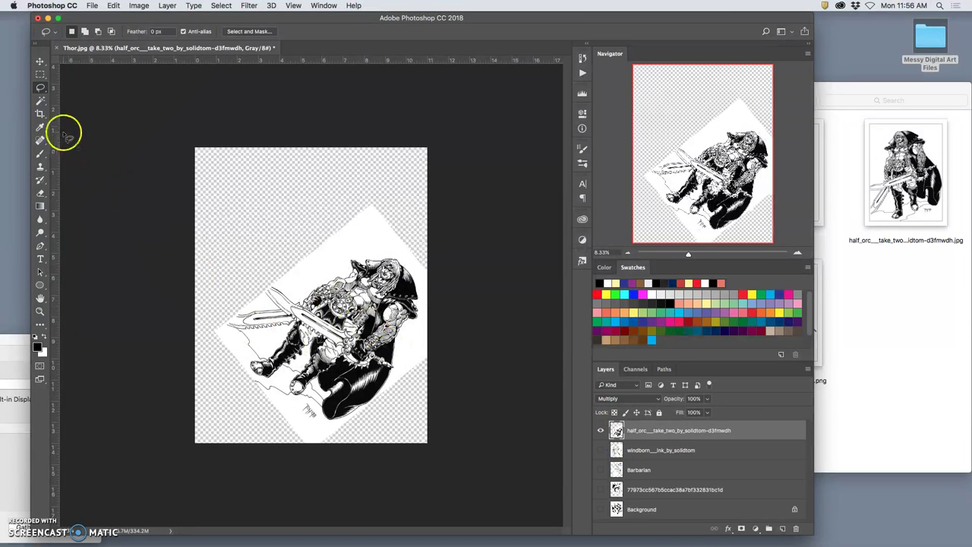